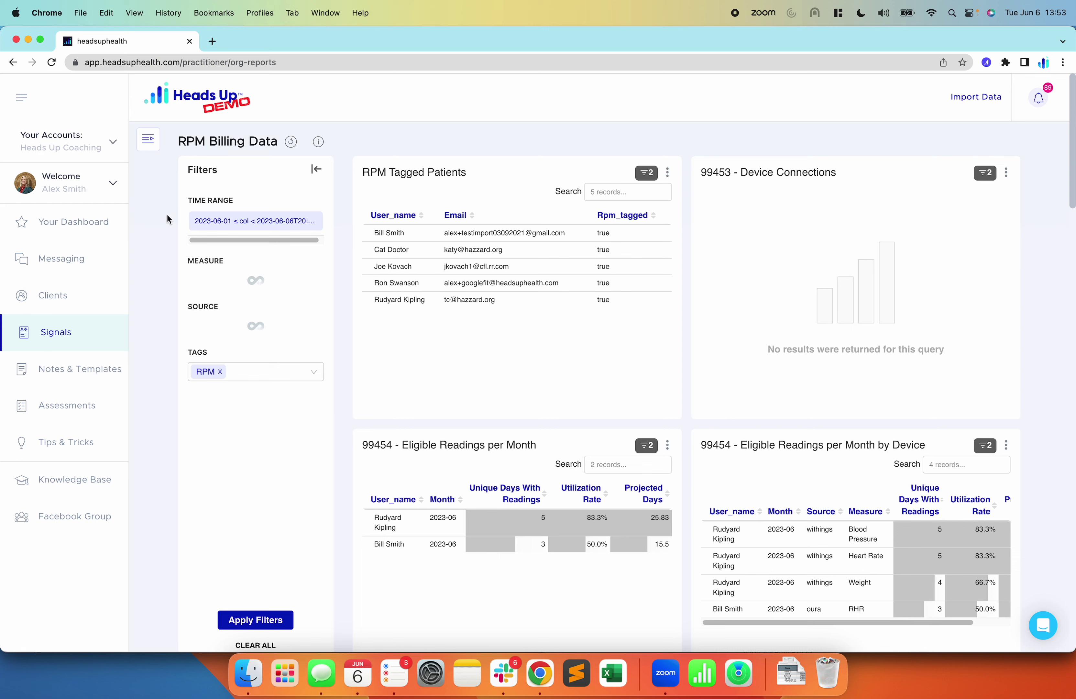
# Review the time range settings and the available tag options in the RPM Billing Data filters, leaving both filters as they are.
pyautogui.click(213, 222)
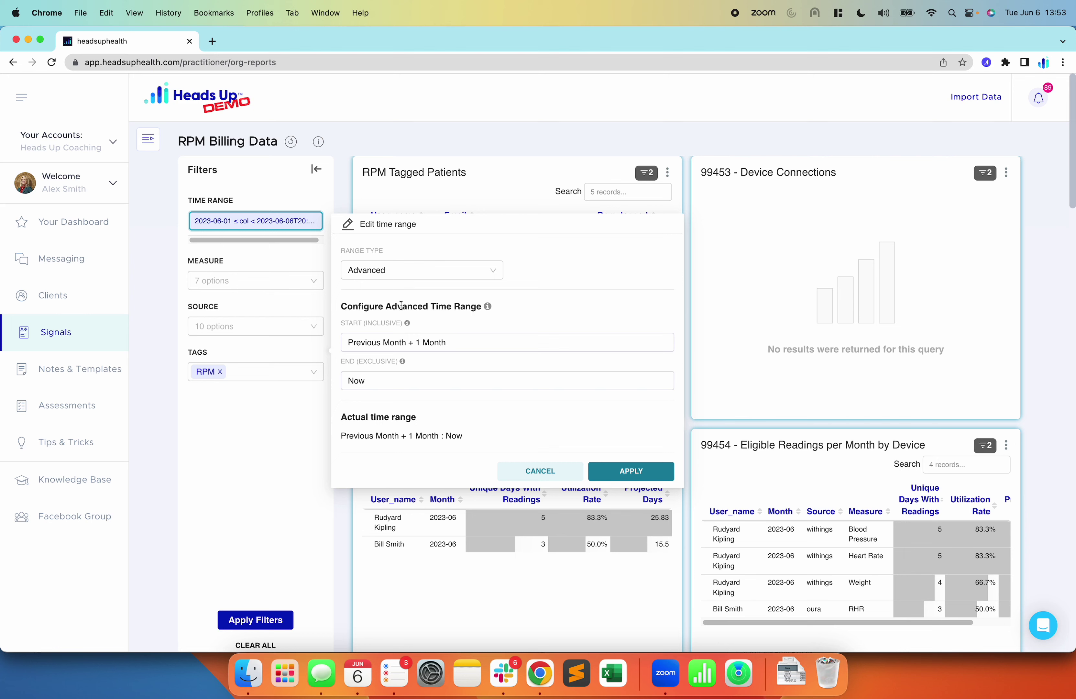
pyautogui.click(551, 470)
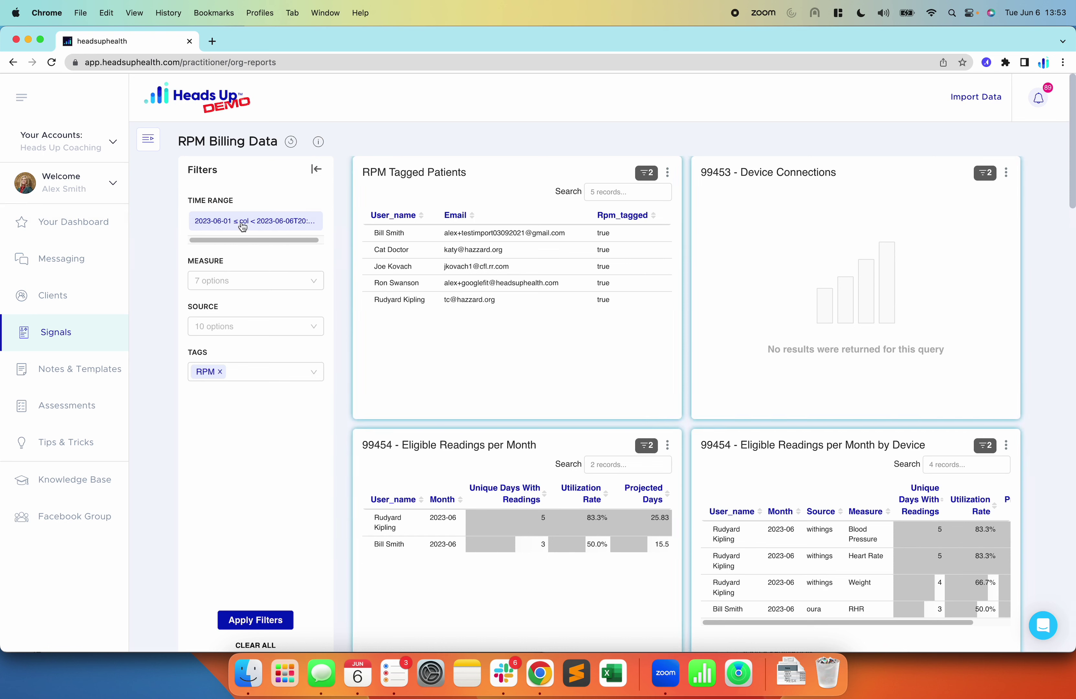
pyautogui.moveTo(207, 307)
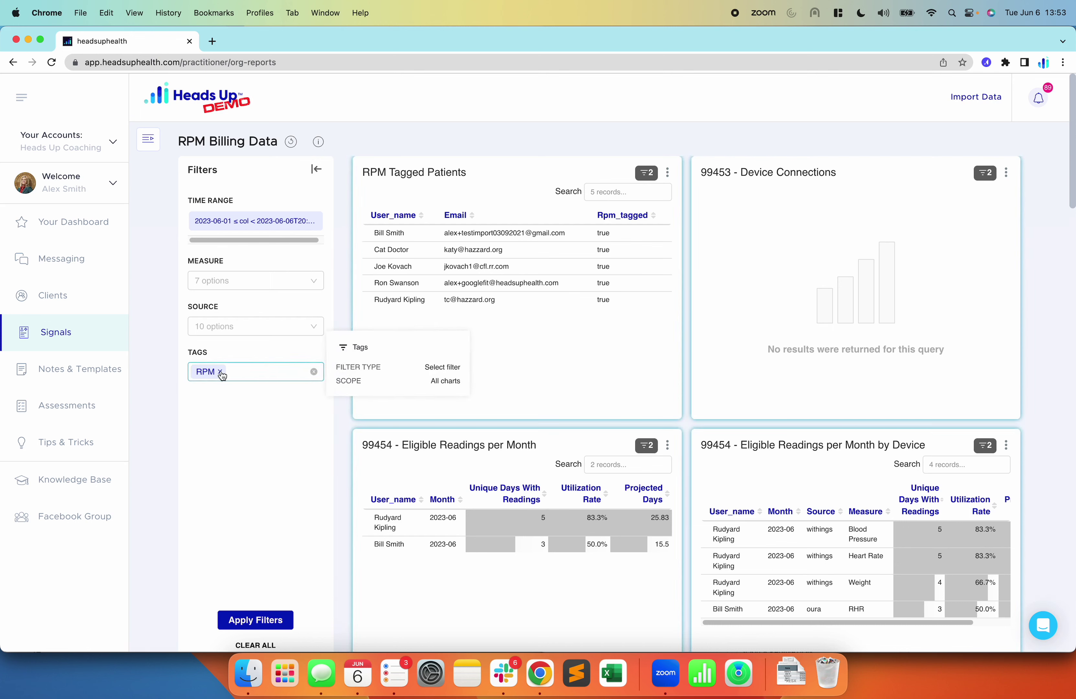
pyautogui.click(266, 370)
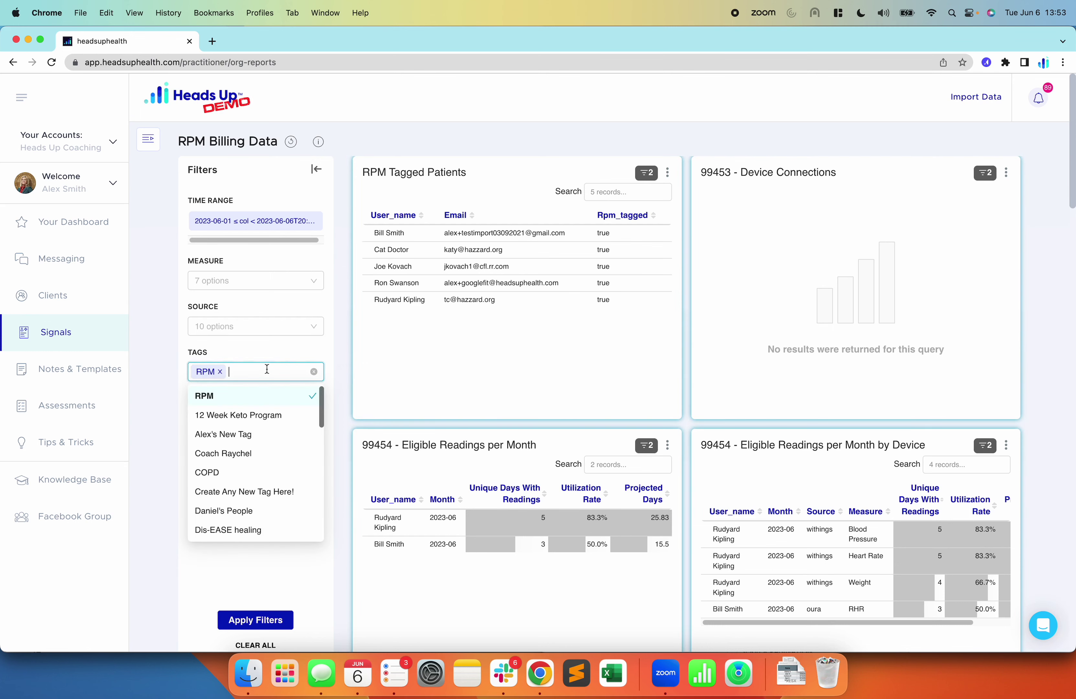
pyautogui.click(165, 397)
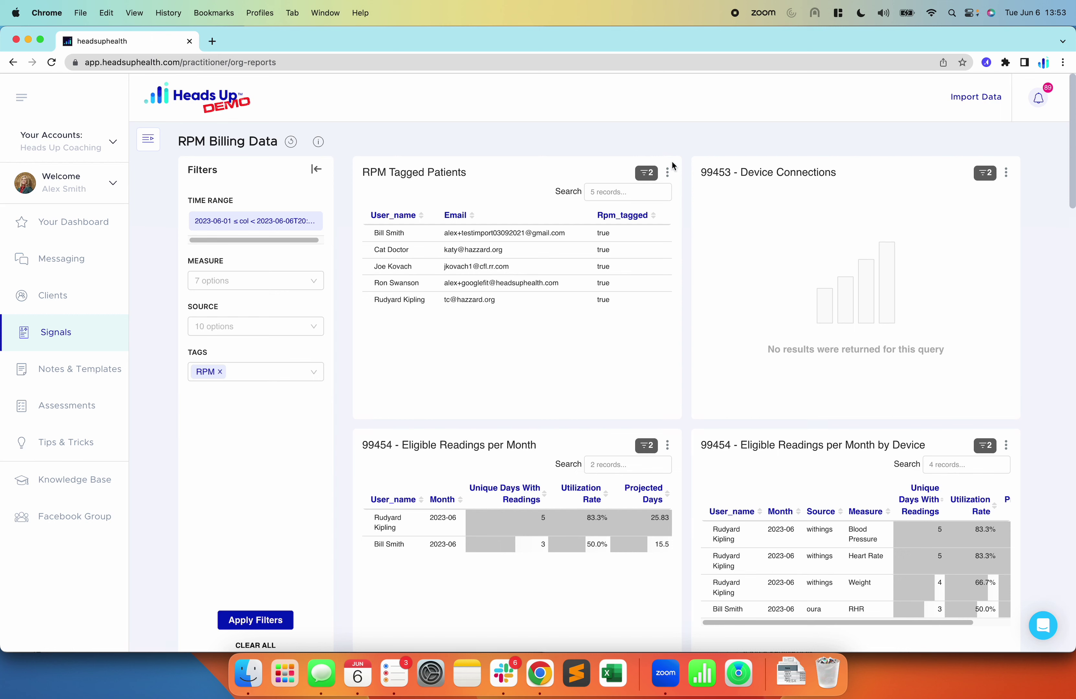
# Examine the 99454 eligible readings tables, per month and by device, across to the by-device Projected Days column.
pyautogui.moveTo(252, 352)
pyautogui.scroll(-5, 506, 313)
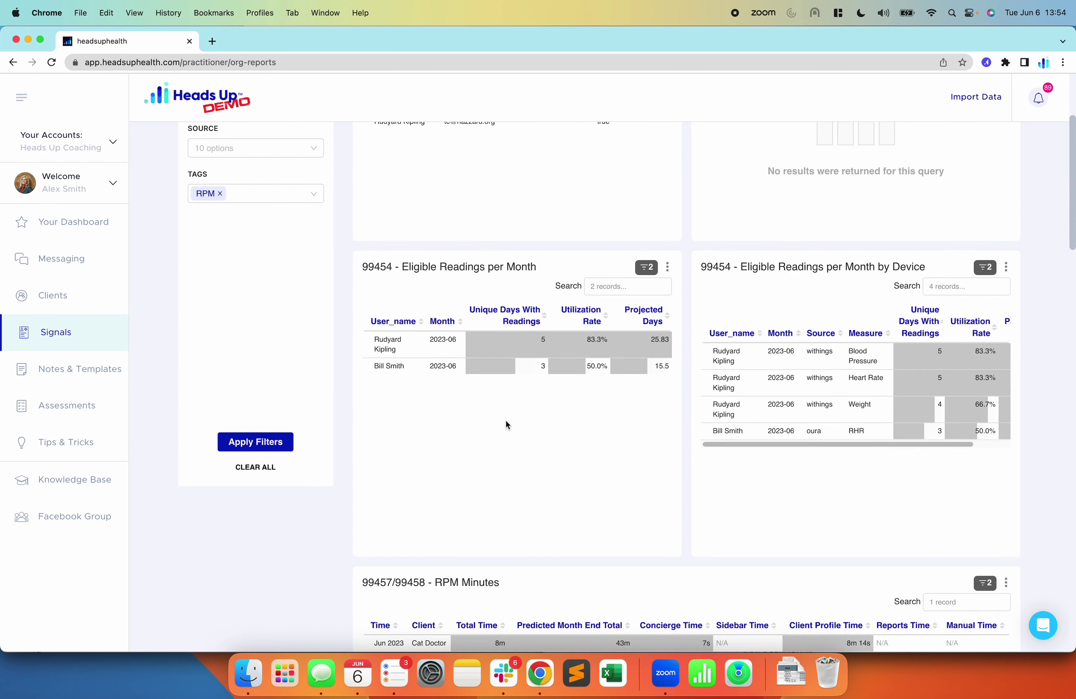
pyautogui.scroll(-2, 507, 420)
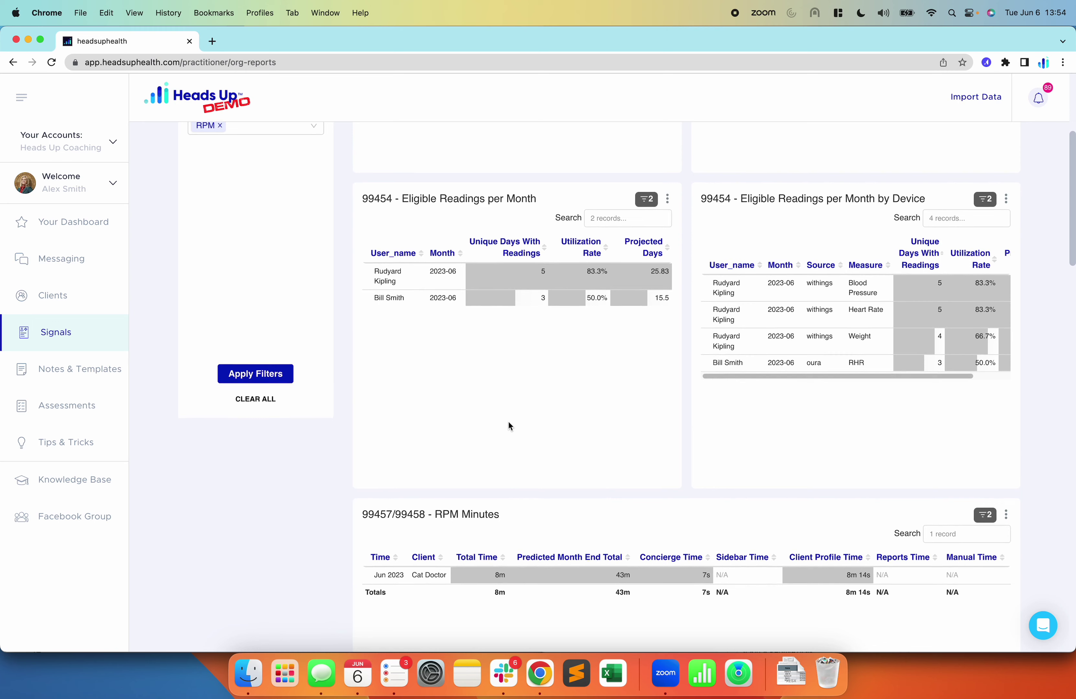
pyautogui.scroll(-1, 508, 425)
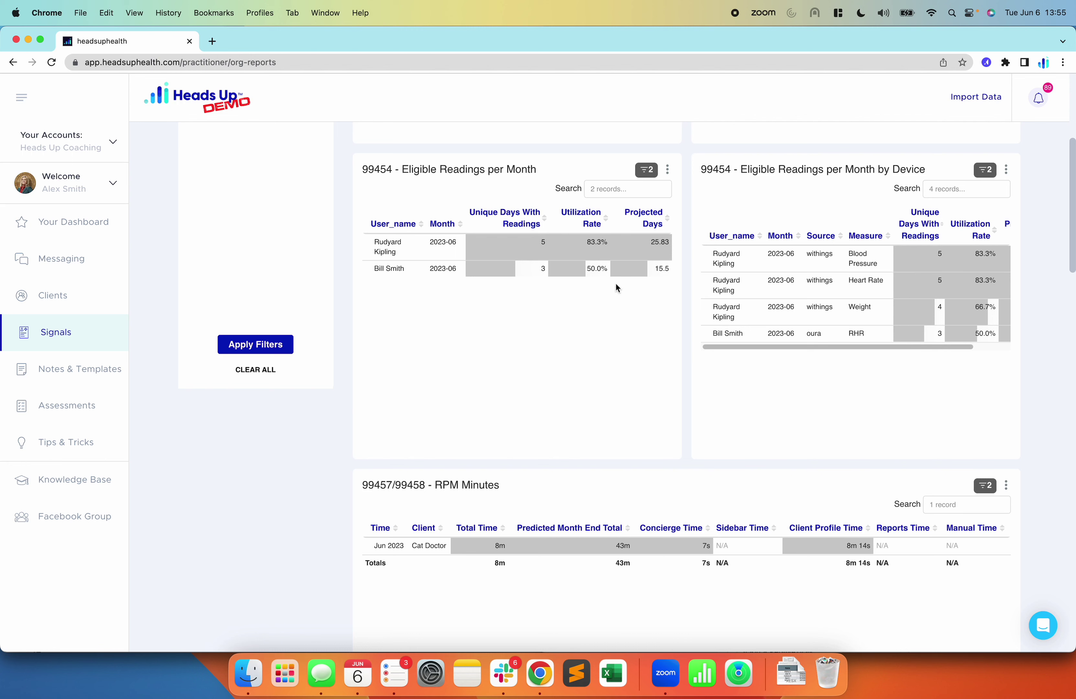
pyautogui.moveTo(676, 274)
pyautogui.mouseDown()
pyautogui.moveTo(664, 286)
pyautogui.moveTo(680, 270)
pyautogui.mouseUp()
pyautogui.click(675, 308)
pyautogui.moveTo(538, 243); pyautogui.dragTo(571, 245)
pyautogui.click(564, 247)
pyautogui.moveTo(712, 317); pyautogui.dragTo(928, 311)
pyautogui.click(928, 311)
pyautogui.moveTo(906, 347); pyautogui.dragTo(977, 349)
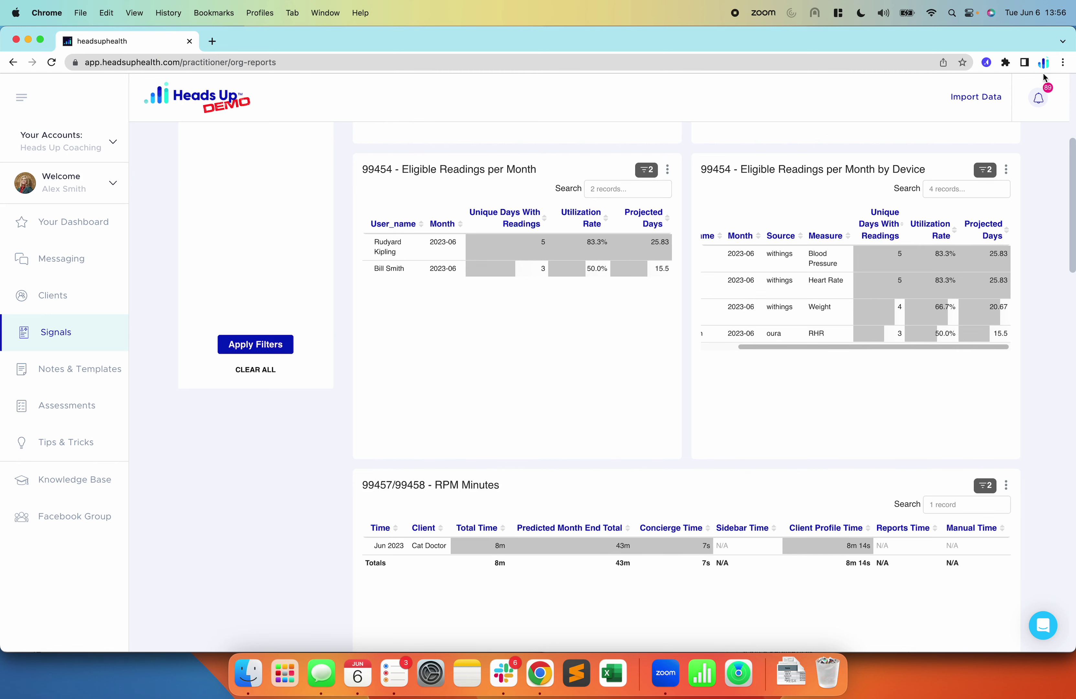
# Reduce the page zoom to 90% to view every column of the by-device readings table, and bring up the RPM Minutes table.
pyautogui.click(1066, 63)
pyautogui.click(979, 208)
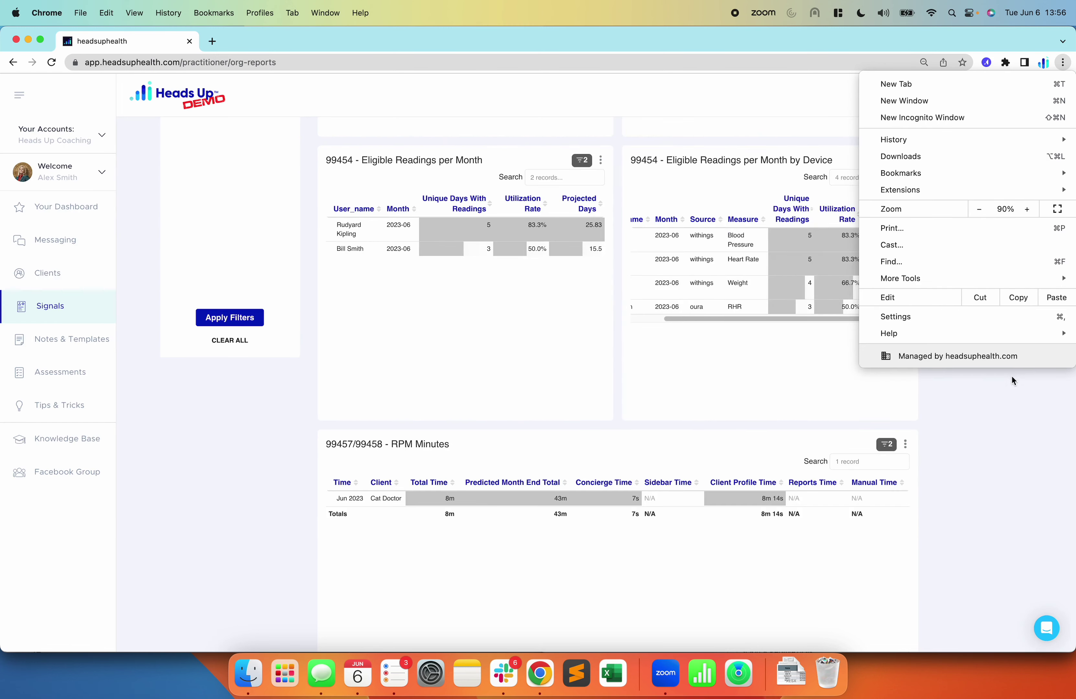
pyautogui.click(1011, 403)
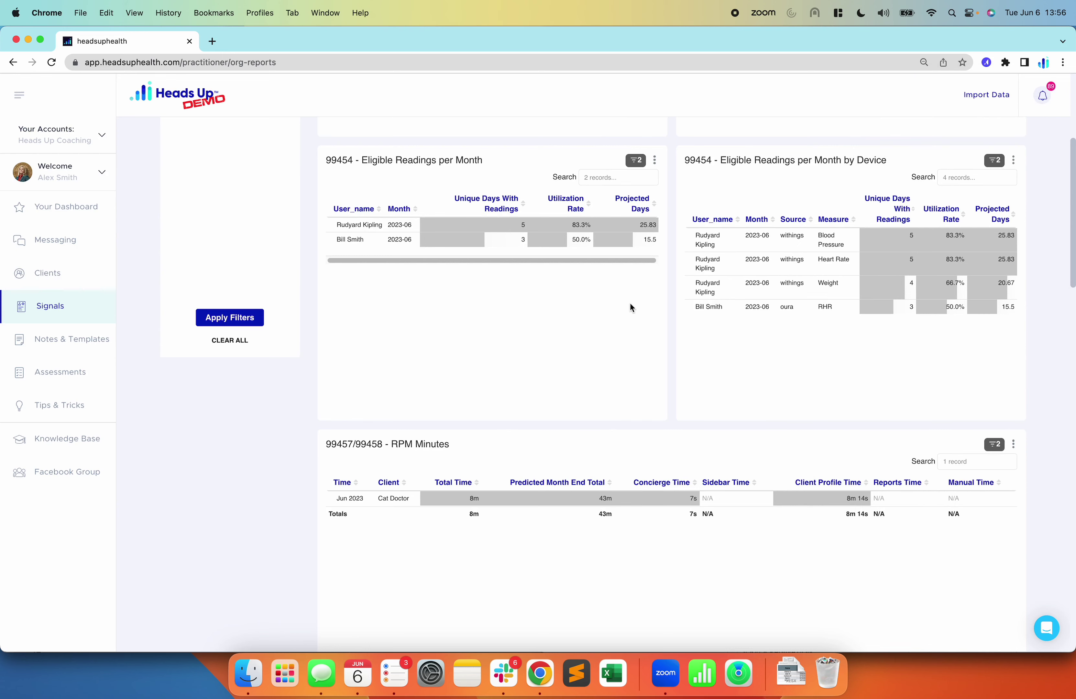
pyautogui.scroll(-3, 630, 304)
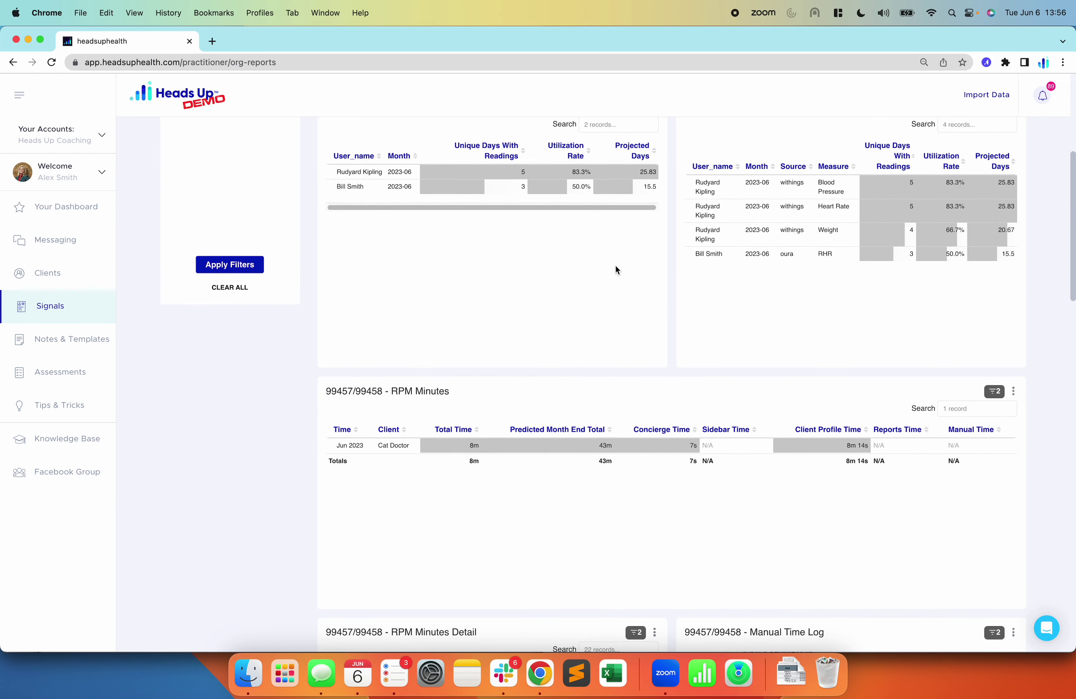
pyautogui.scroll(-10, 615, 266)
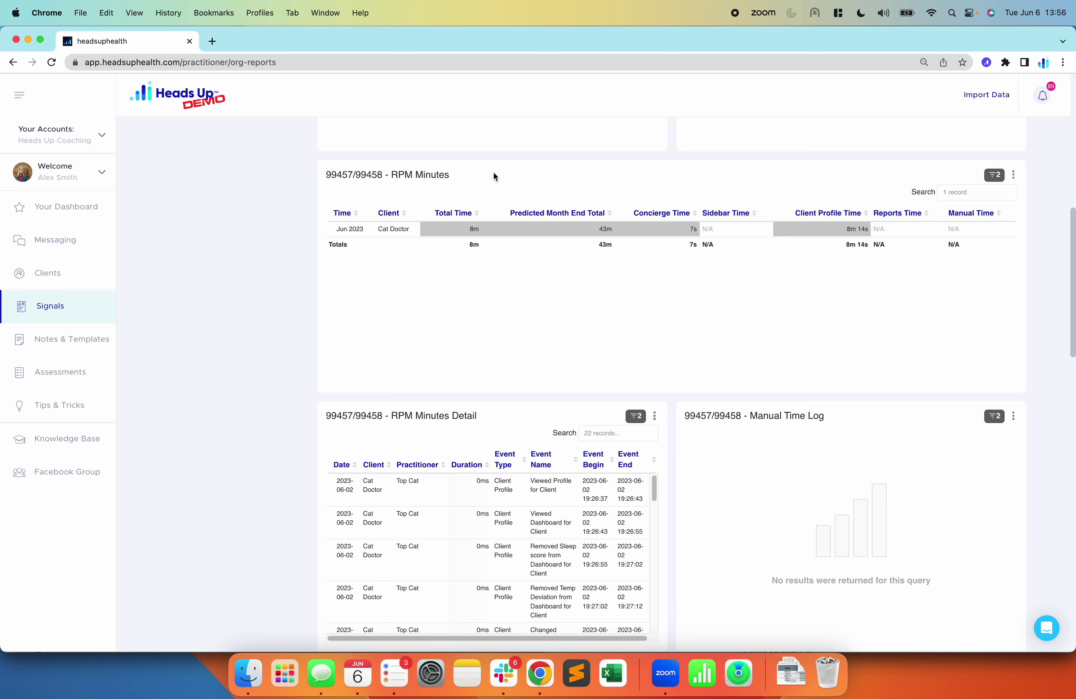
# Restore the default page zoom and examine the client, total time and predicted month-end total in the 99457/99458 RPM Minutes table.
pyautogui.click(1063, 62)
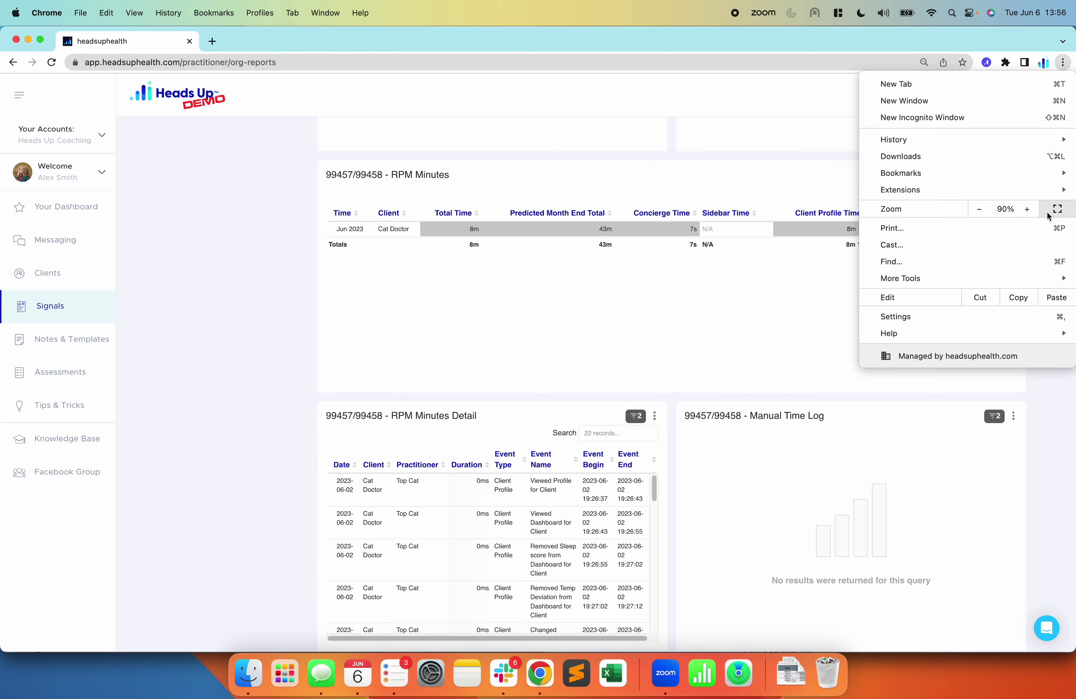
pyautogui.click(1027, 209)
pyautogui.click(392, 372)
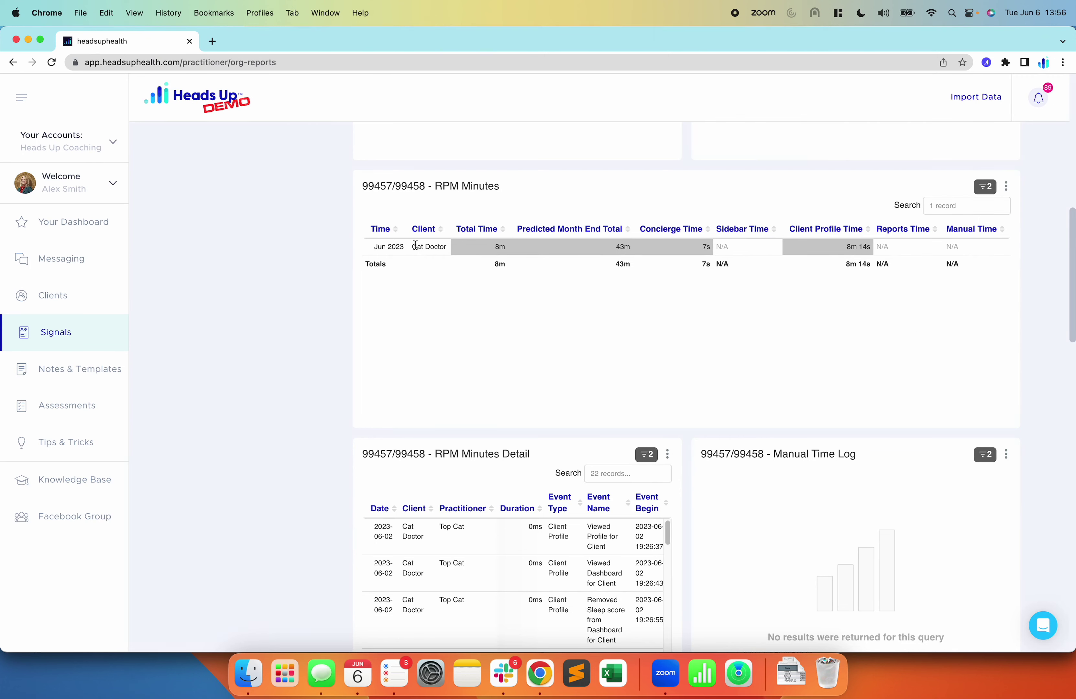
pyautogui.moveTo(399, 247); pyautogui.dragTo(458, 247)
pyautogui.click(469, 244)
pyautogui.moveTo(505, 250)
pyautogui.moveTo(1074, 303); pyautogui.dragTo(1073, 222)
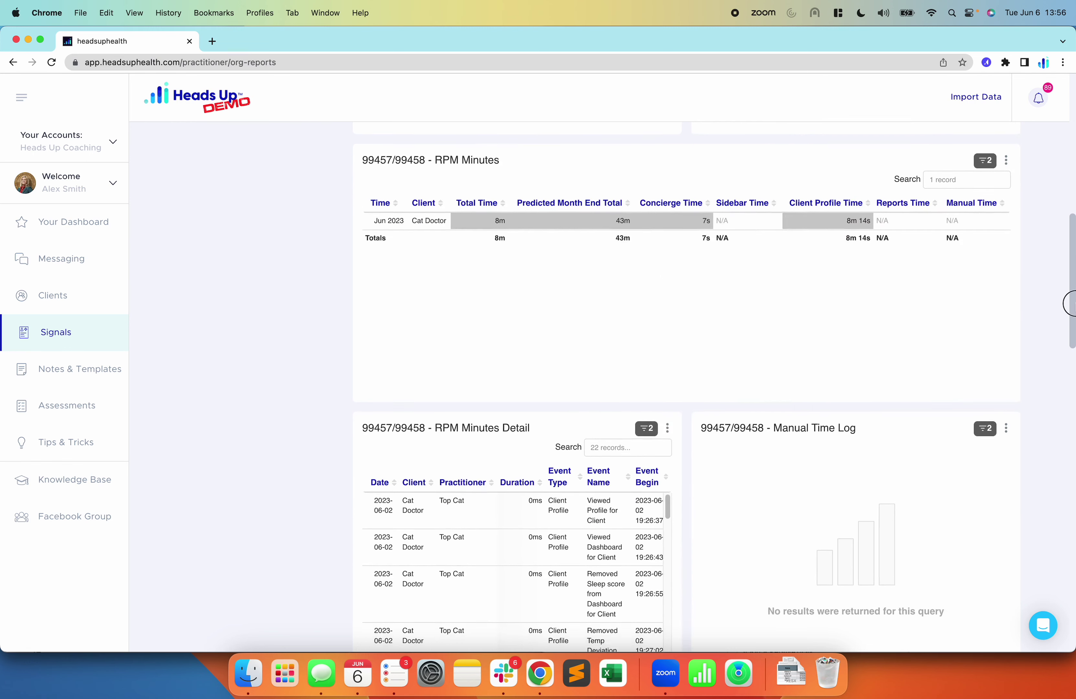
pyautogui.moveTo(1072, 222); pyautogui.dragTo(1072, 306)
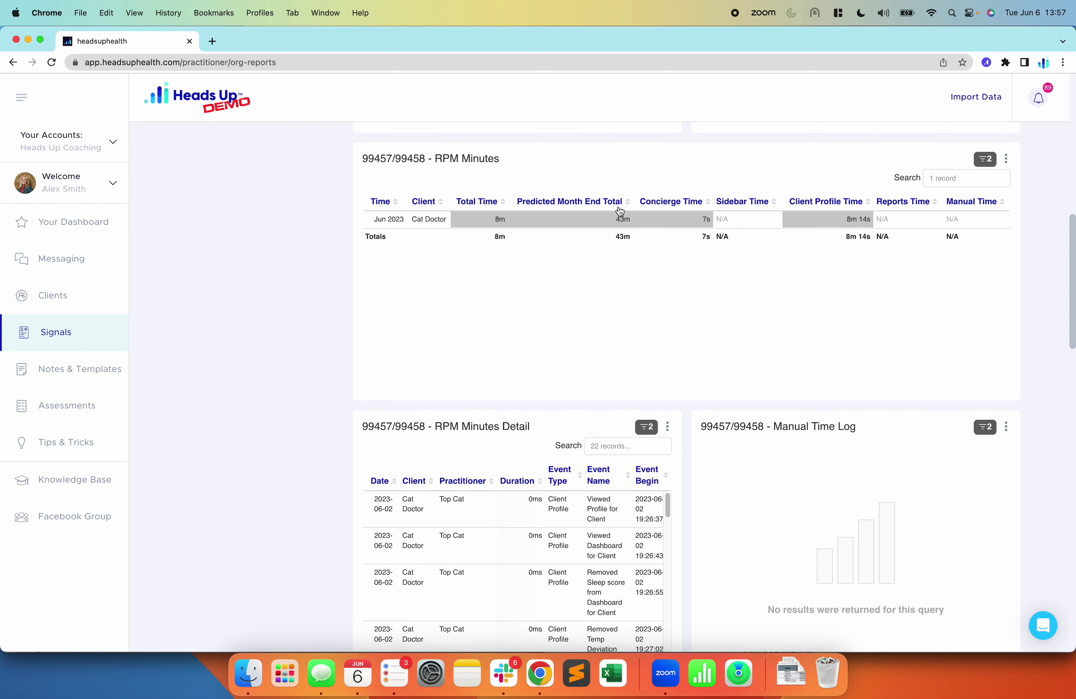
pyautogui.moveTo(621, 221)
# Open the clients list in a new tab and view the first client's Steps, Glucose and HRV Sleep summaries.
pyautogui.keyDown('super'); pyautogui.click(46, 296); pyautogui.keyUp('super')
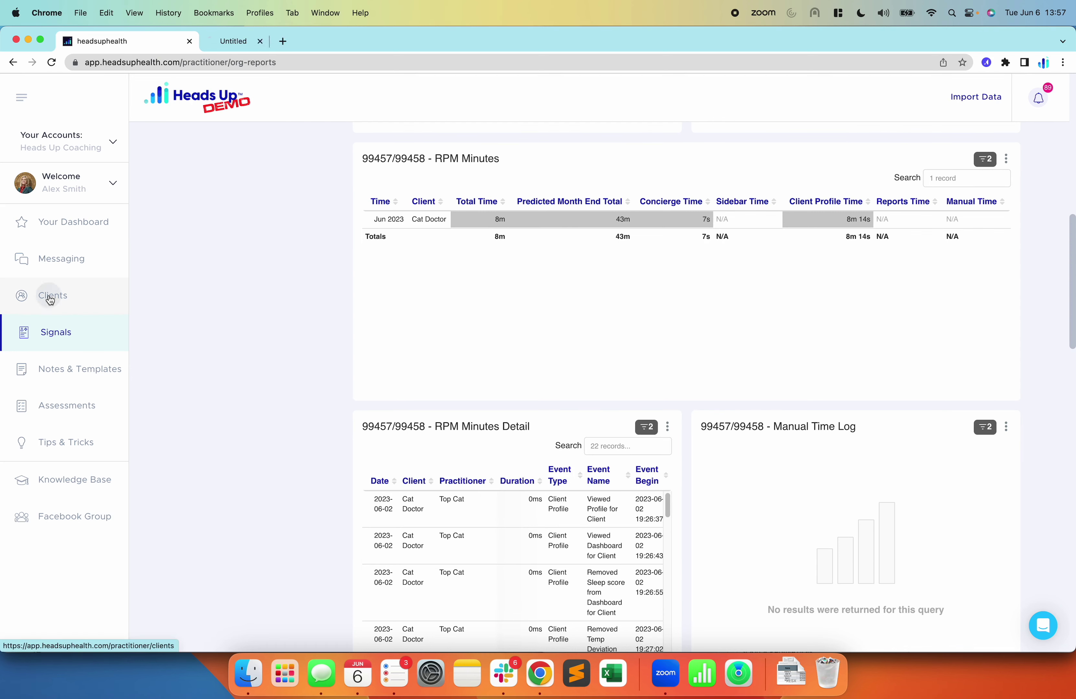
pyautogui.click(262, 48)
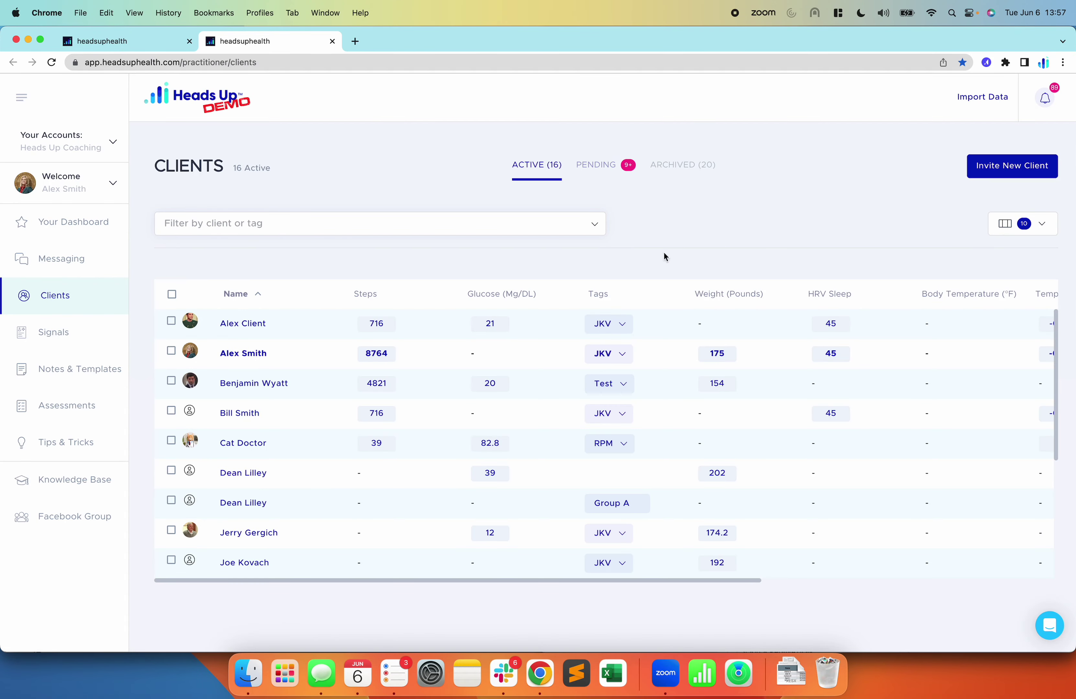
pyautogui.click(373, 328)
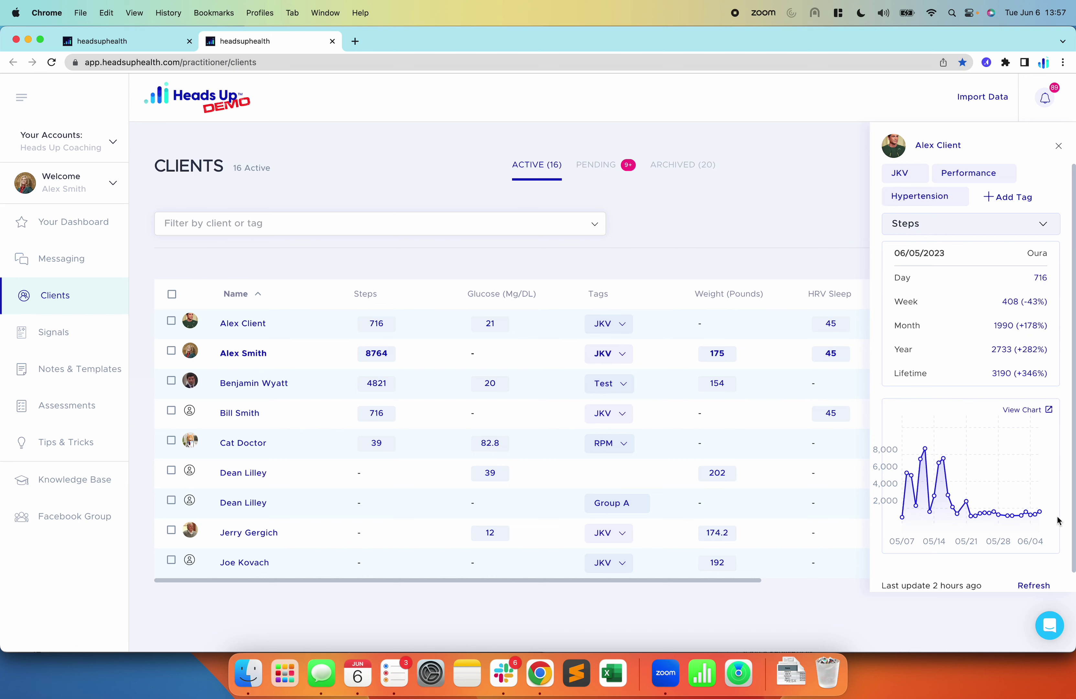
pyautogui.click(491, 324)
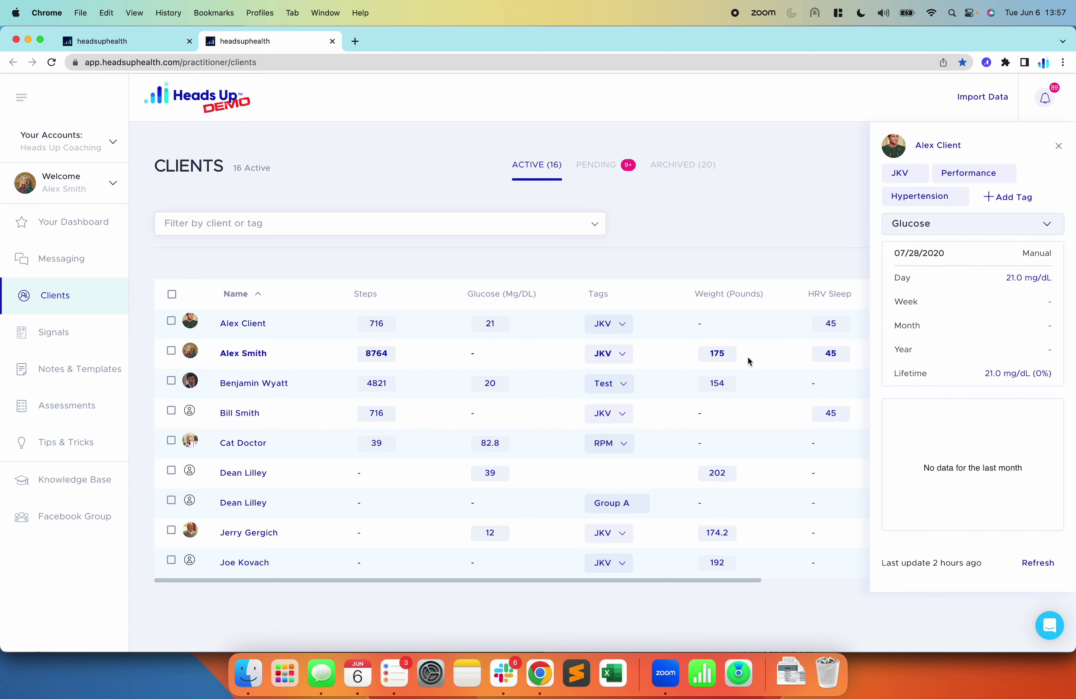
pyautogui.click(831, 327)
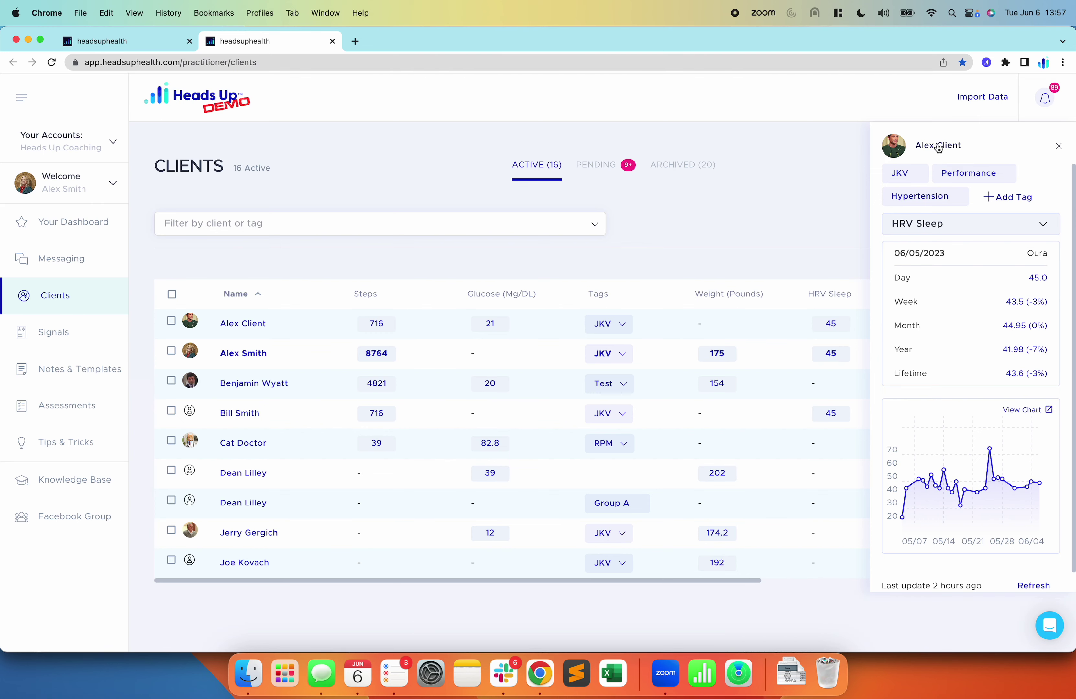
# Open the first client's record, look through the Notes, Journal and Medical Info sections, and return to the profile.
pyautogui.click(255, 324)
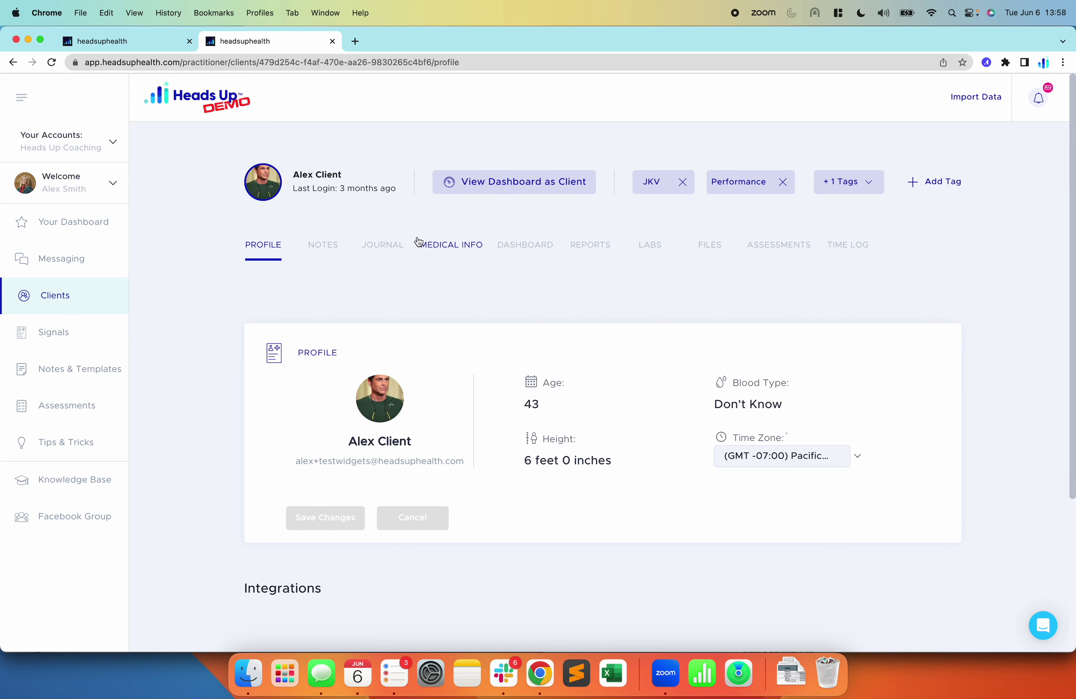
pyautogui.click(313, 245)
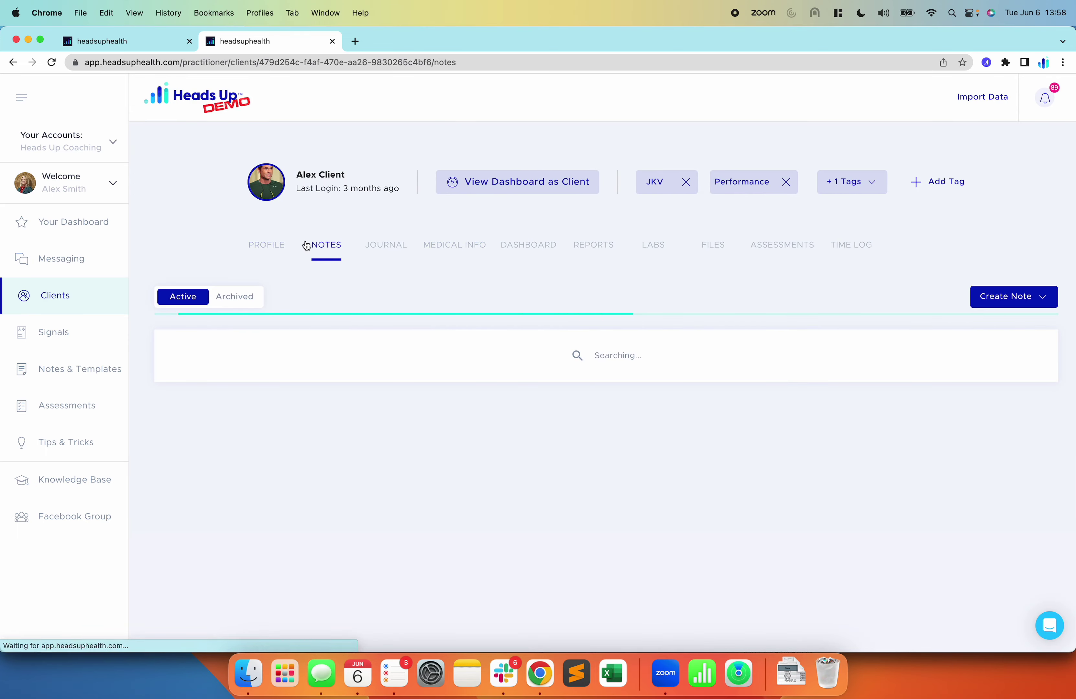
pyautogui.click(367, 254)
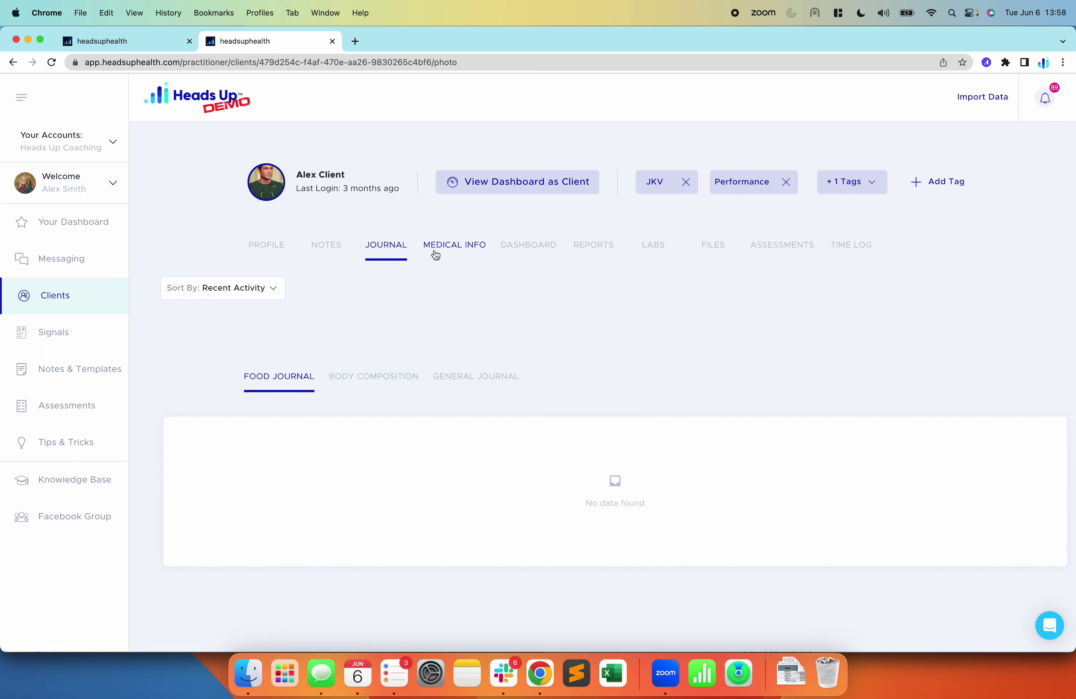
pyautogui.click(438, 251)
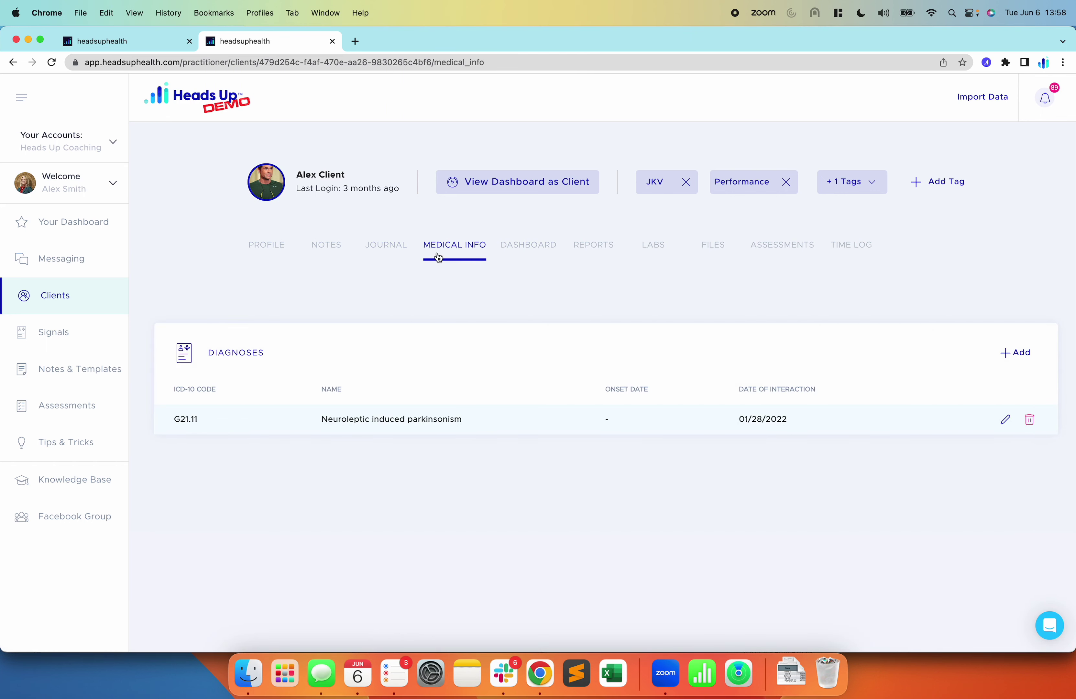
pyautogui.click(275, 254)
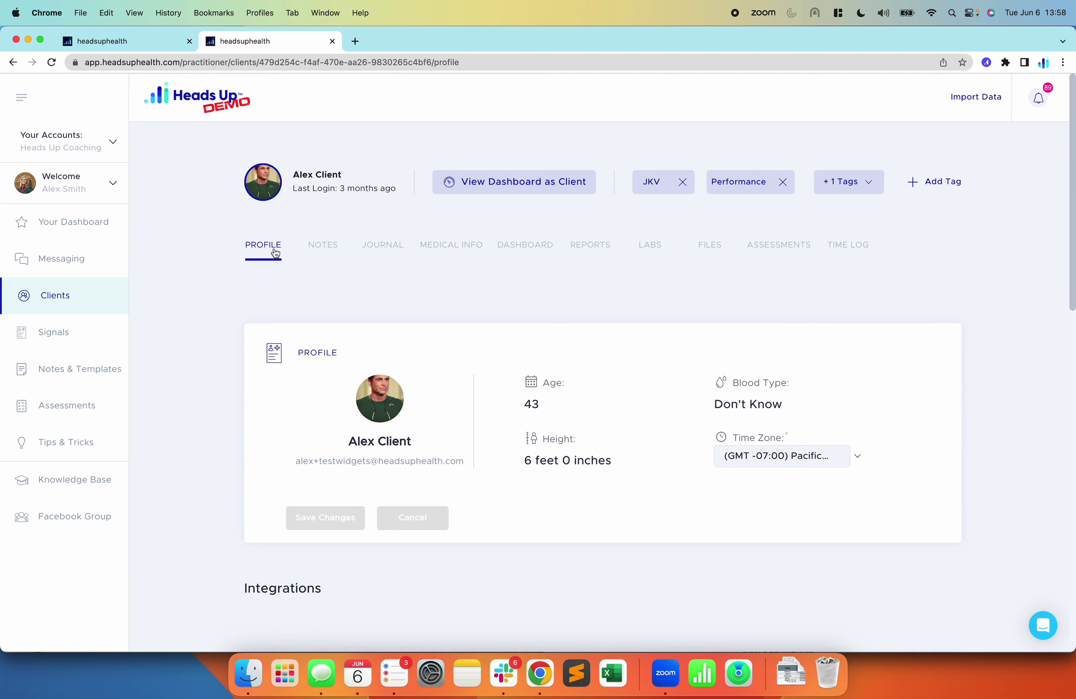
# View the dashboard as the client, collapse the Keep building checklist, and check the Concierge Time column in the RPM Minutes report.
pyautogui.click(474, 194)
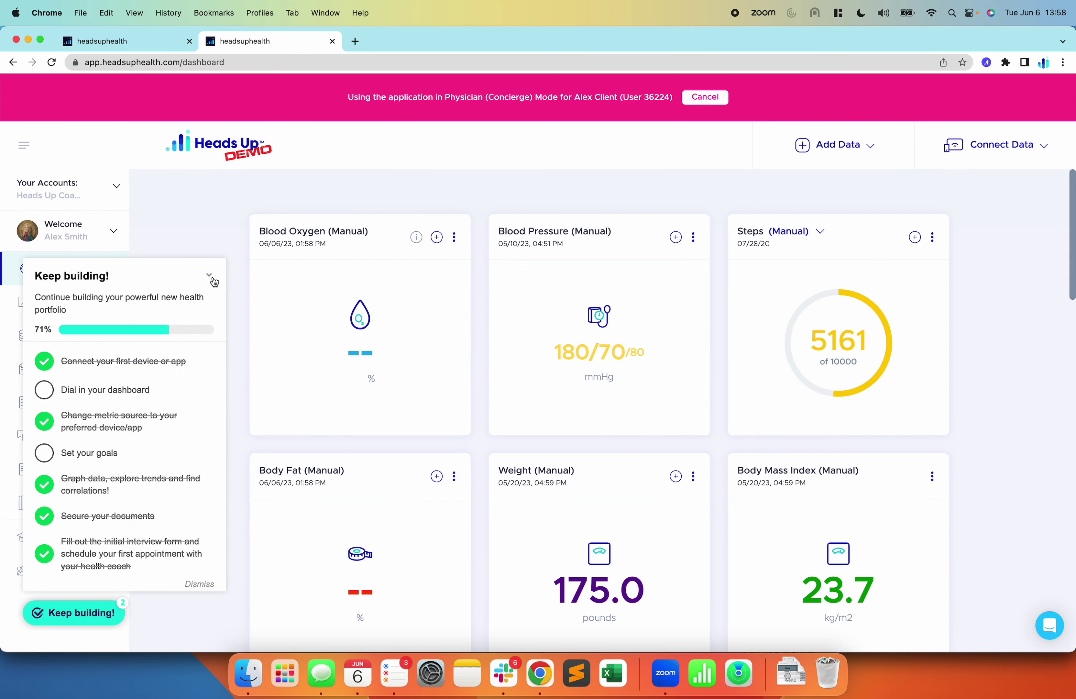
pyautogui.click(209, 275)
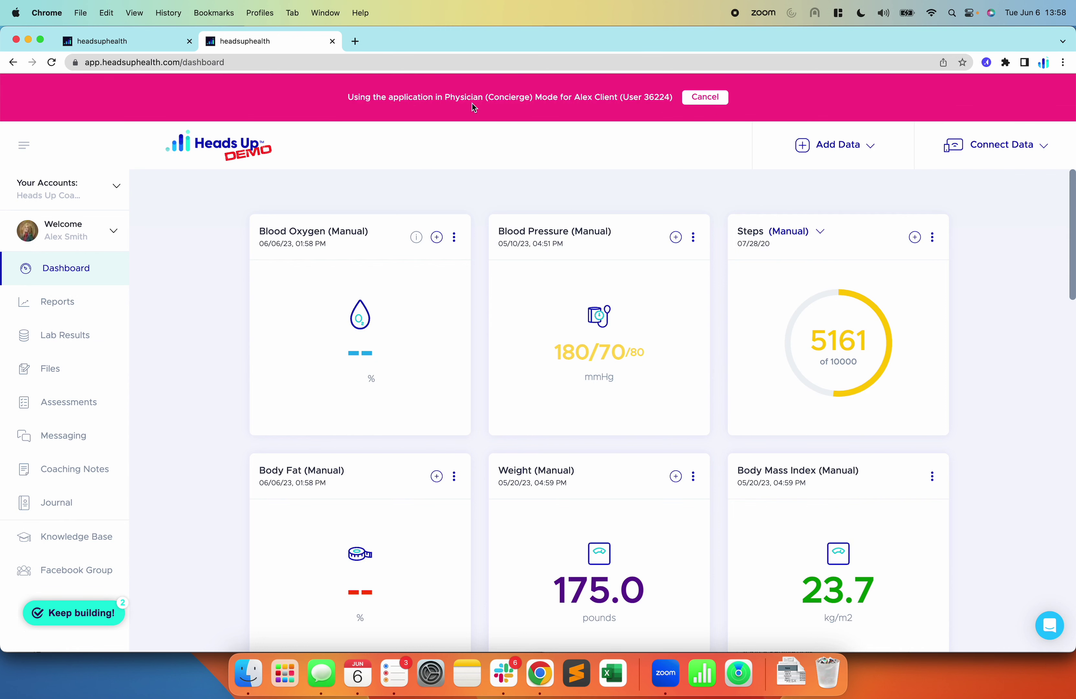
pyautogui.moveTo(451, 97); pyautogui.dragTo(505, 98)
pyautogui.click(529, 100)
pyautogui.click(176, 44)
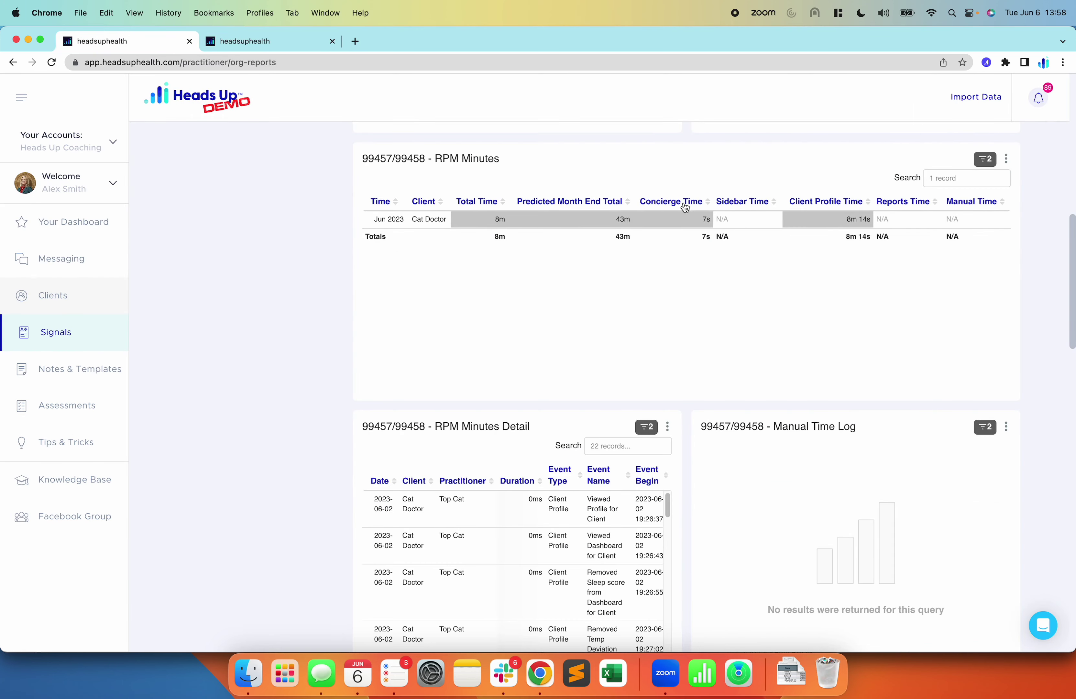
pyautogui.click(269, 41)
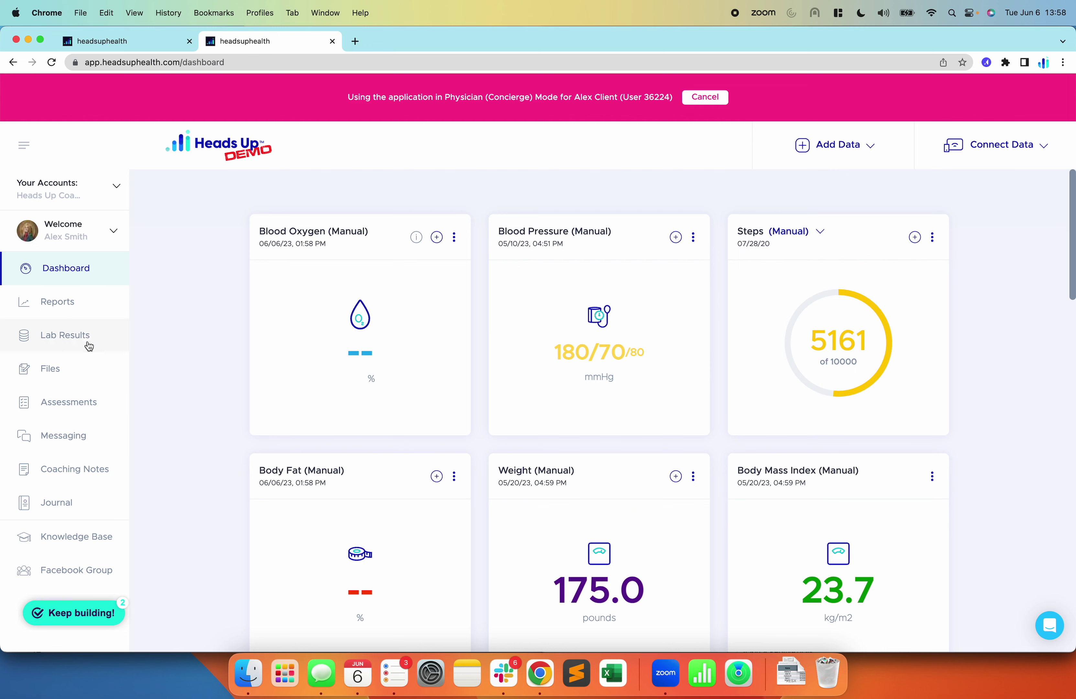
# Chart the AM Readiness (Oura) marker in the client's reports, and exit Physician (Concierge) Mode.
pyautogui.click(90, 309)
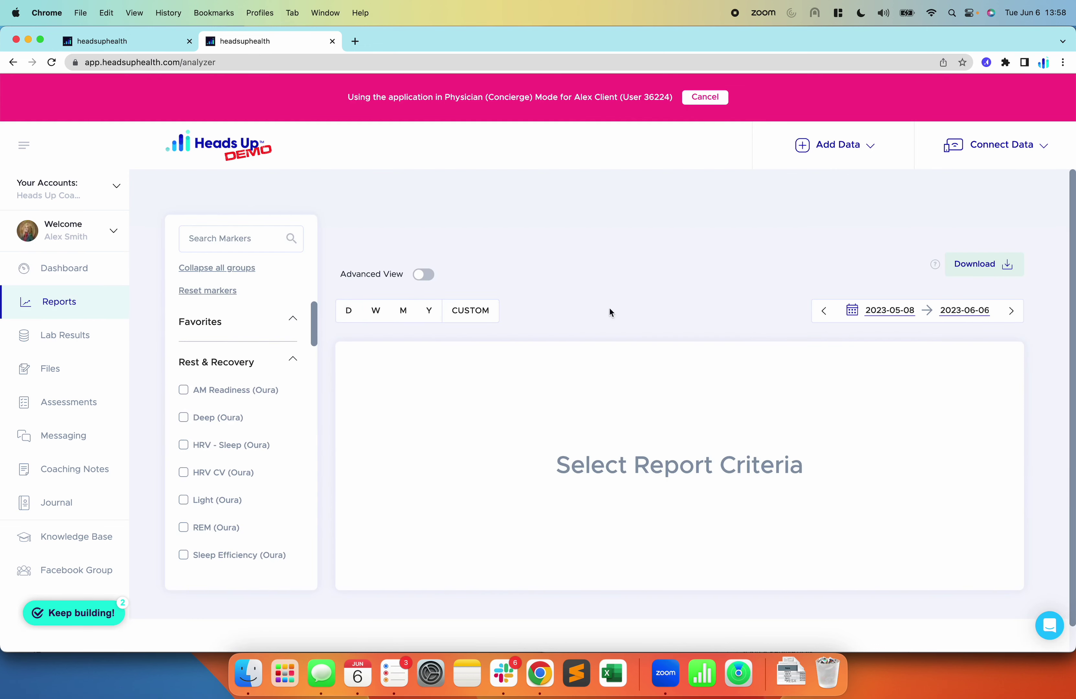
pyautogui.click(232, 391)
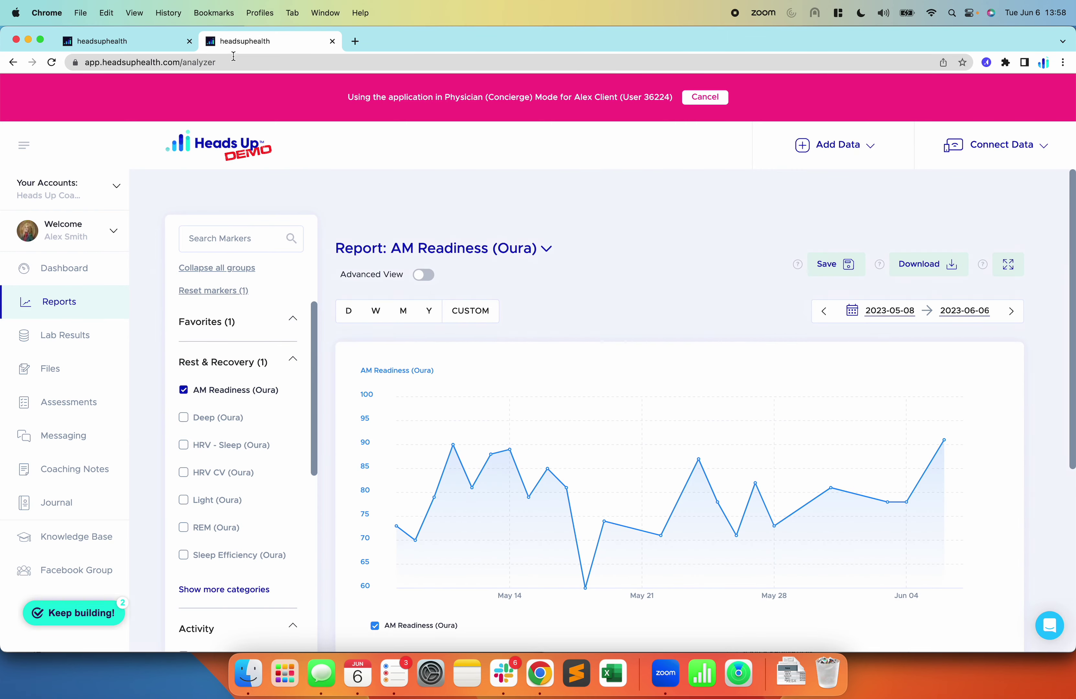
pyautogui.click(150, 40)
pyautogui.click(278, 40)
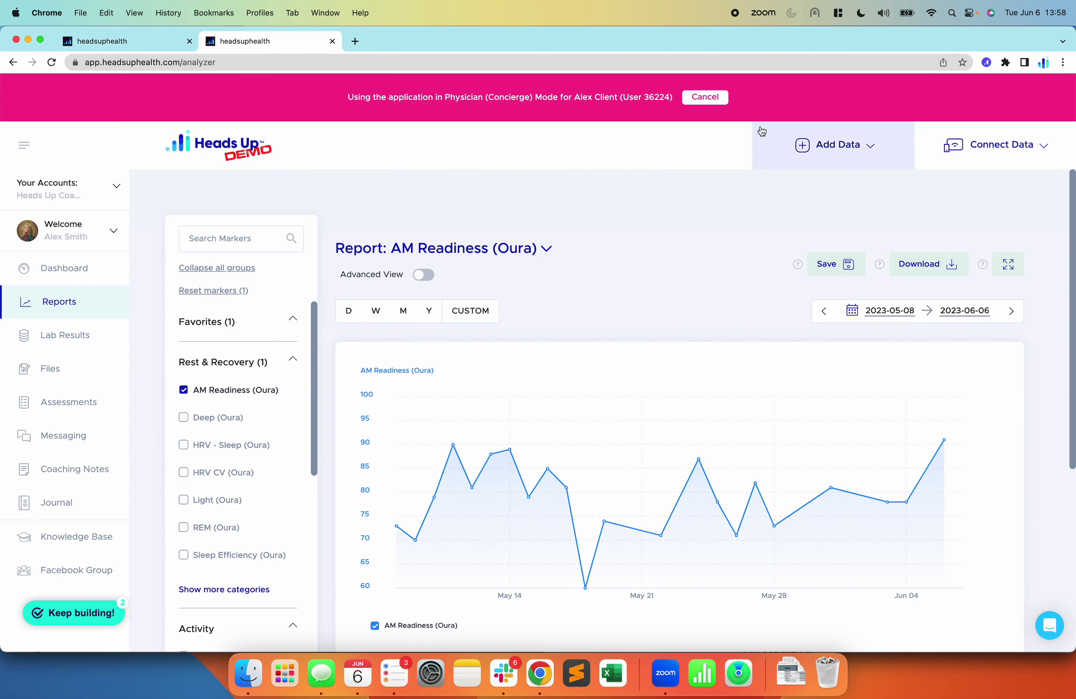
pyautogui.click(713, 101)
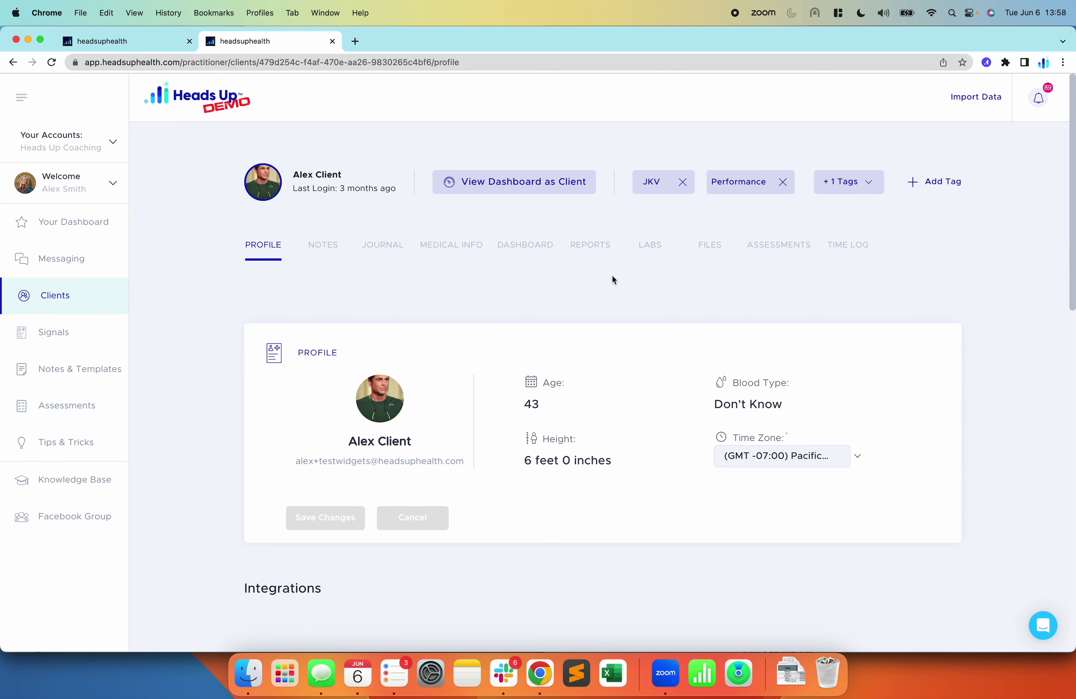
# Try to add a manual time entry of type RPM with a duration of 20 minutes to the client's time log.
pyautogui.click(850, 254)
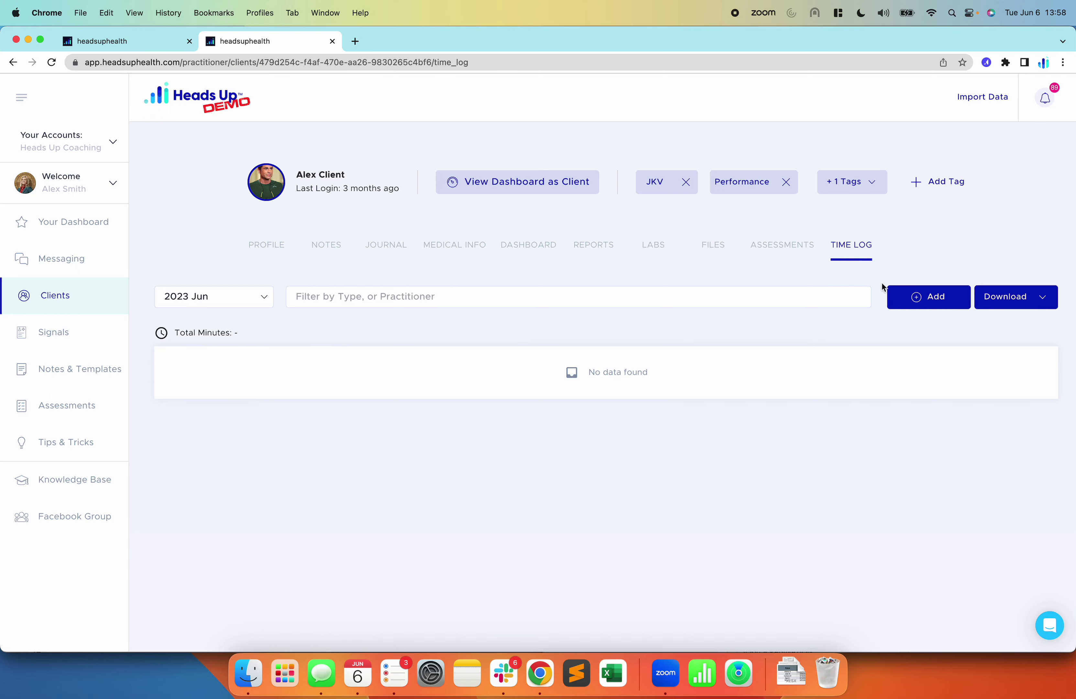
pyautogui.click(956, 304)
pyautogui.click(490, 210)
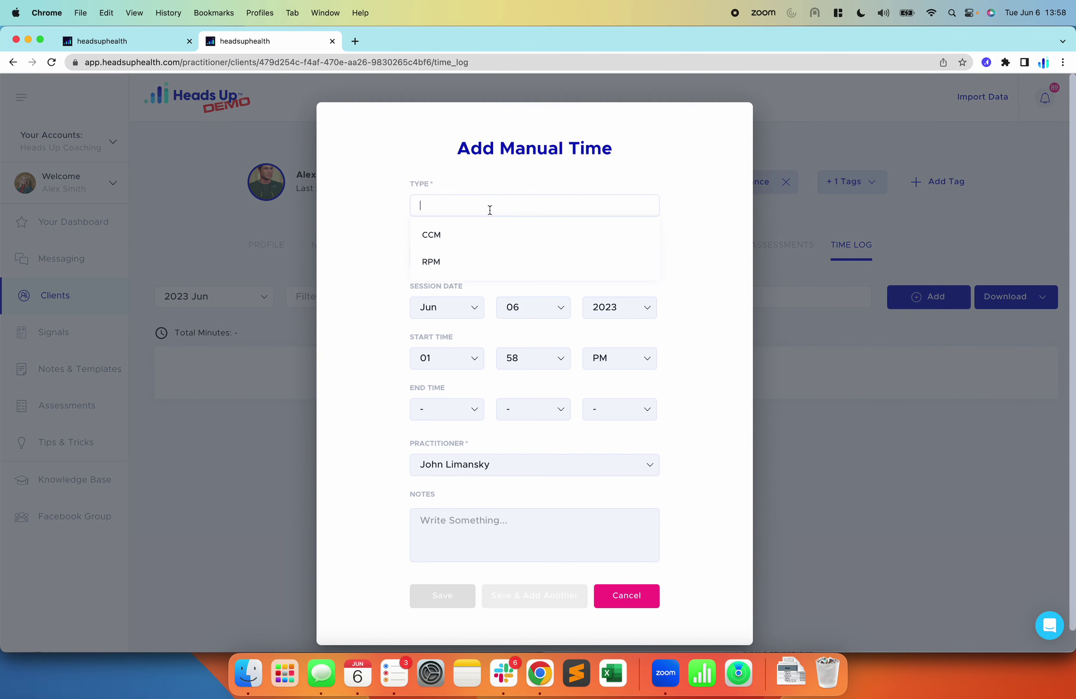
pyautogui.click(485, 261)
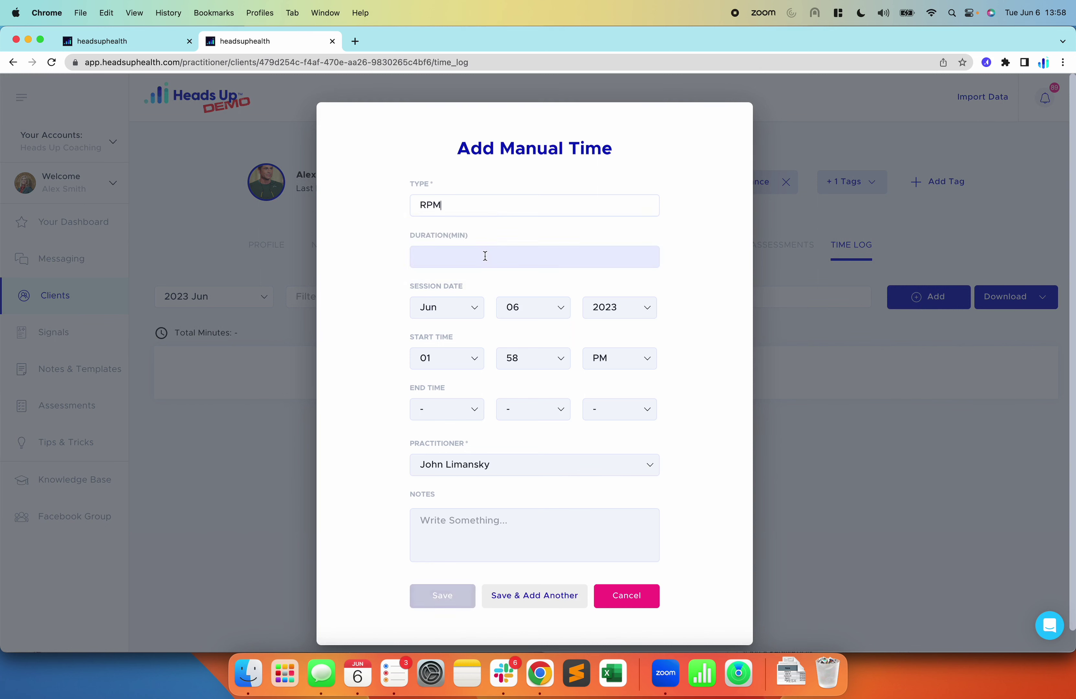
pyautogui.click(480, 250)
pyautogui.write('20')
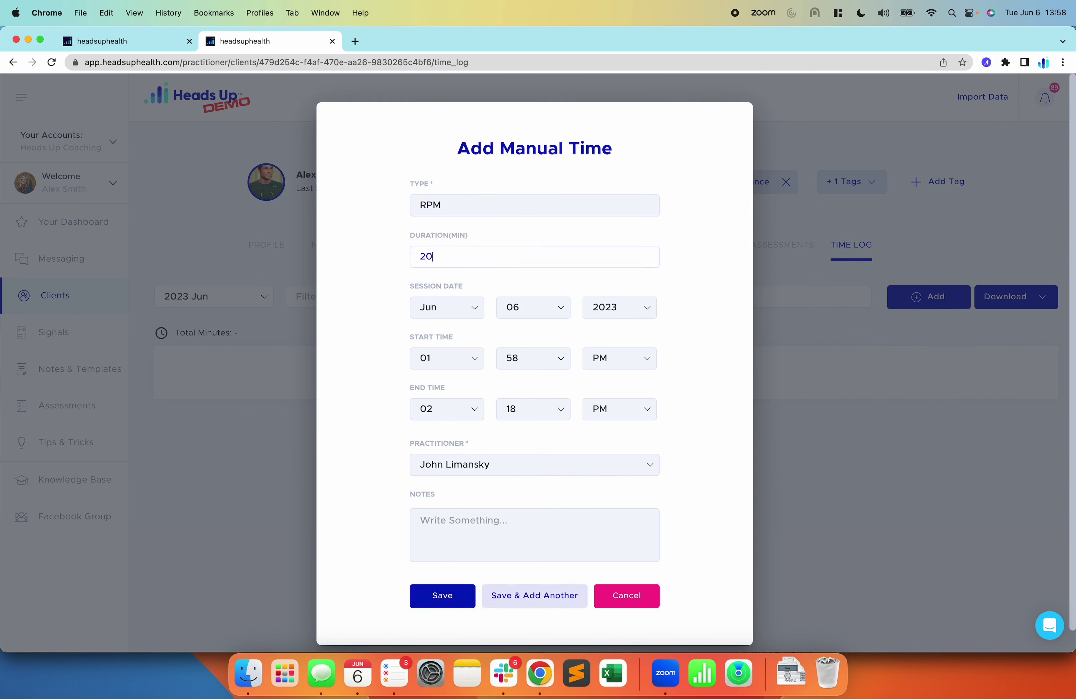
pyautogui.click(548, 463)
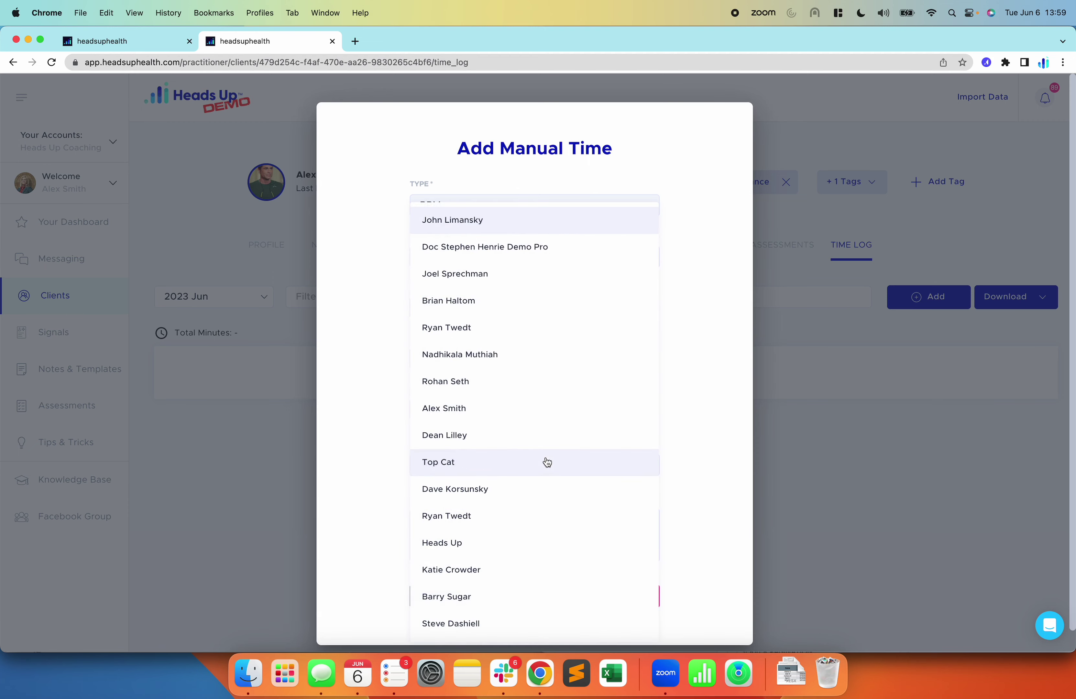
pyautogui.click(698, 556)
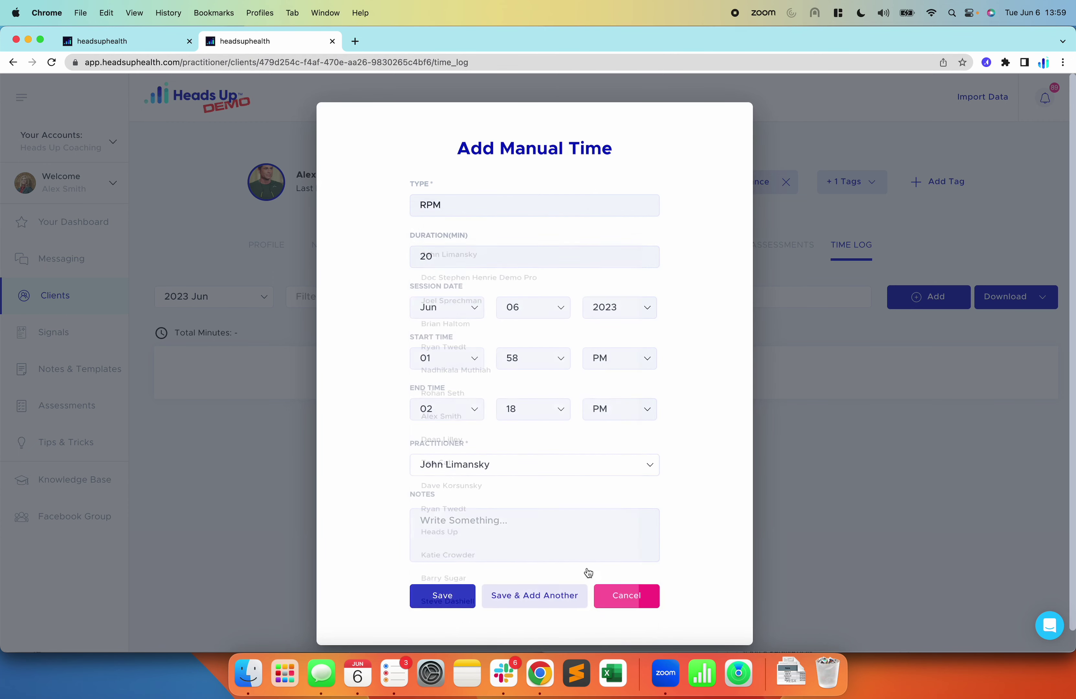
pyautogui.click(439, 596)
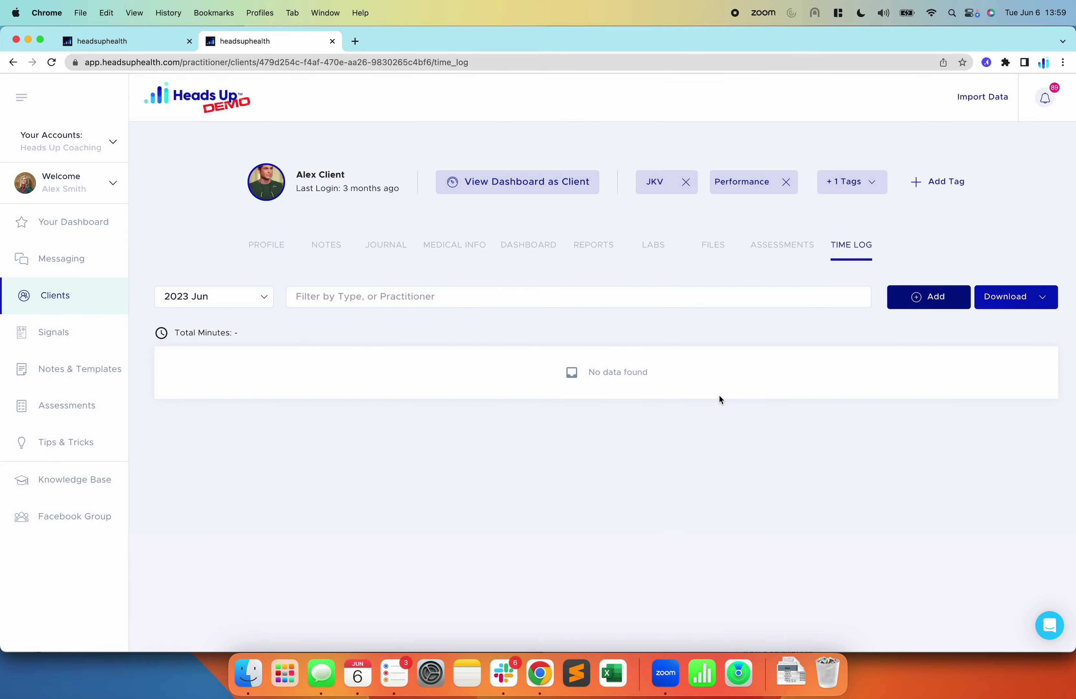
# Check the Manual Time column in the RPM Minutes report, and revisit the client's Profile and Medical Info sections.
pyautogui.click(170, 43)
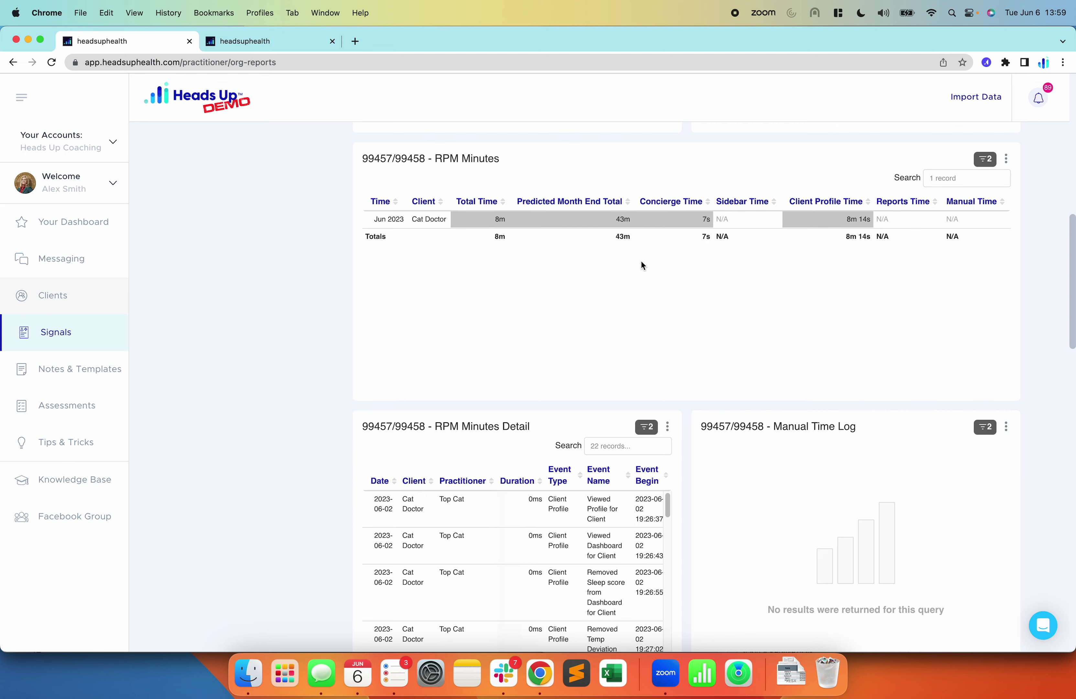
pyautogui.click(283, 36)
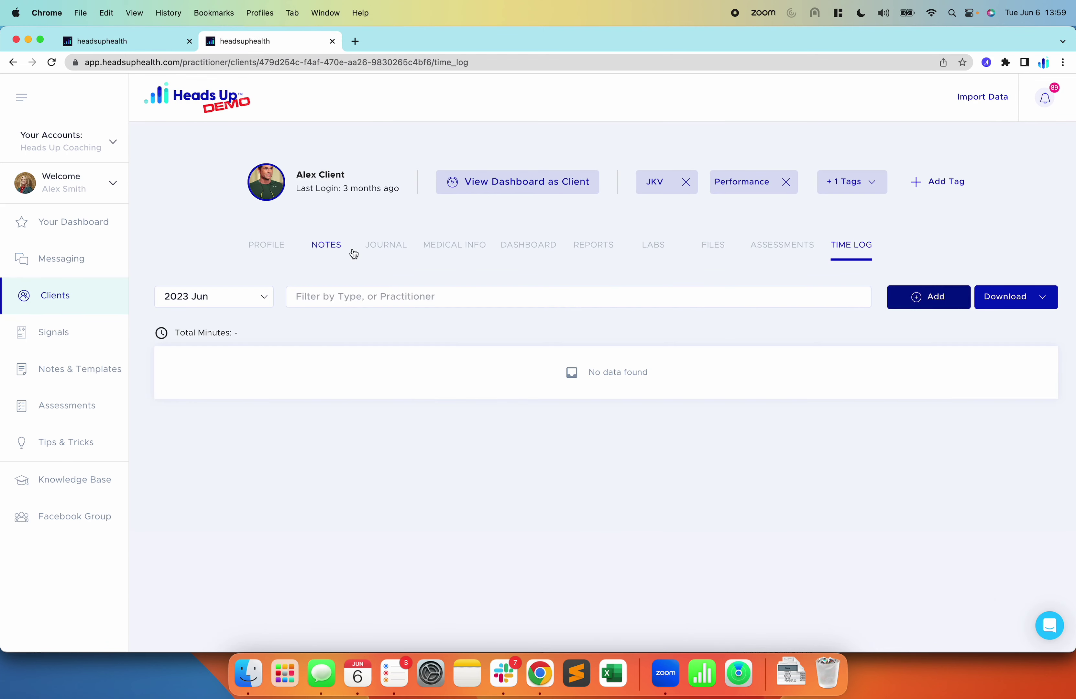
pyautogui.click(272, 246)
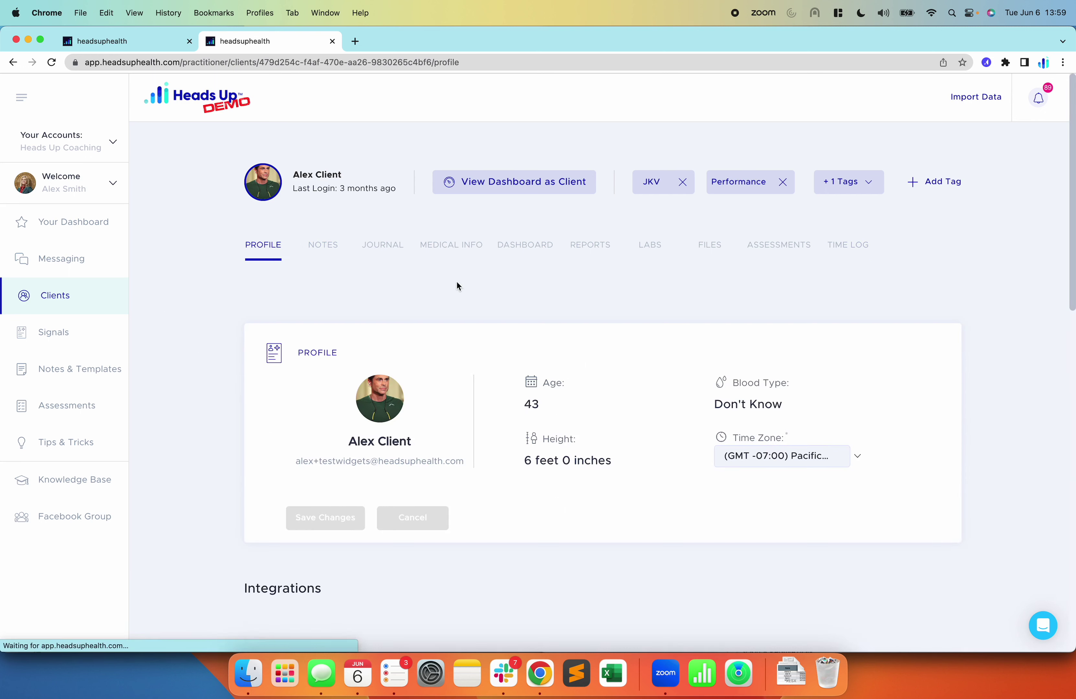
pyautogui.click(425, 258)
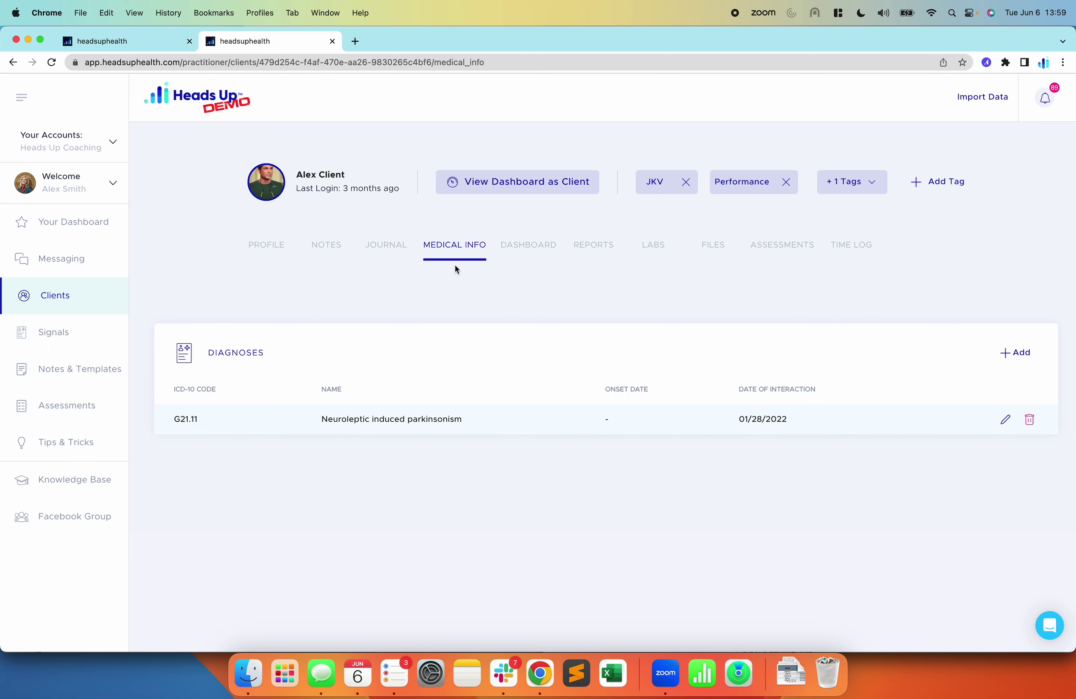
# Export the 99457/99458 - RPM Minutes Detail table of the billing report as CSV and return to the report.
pyautogui.click(116, 44)
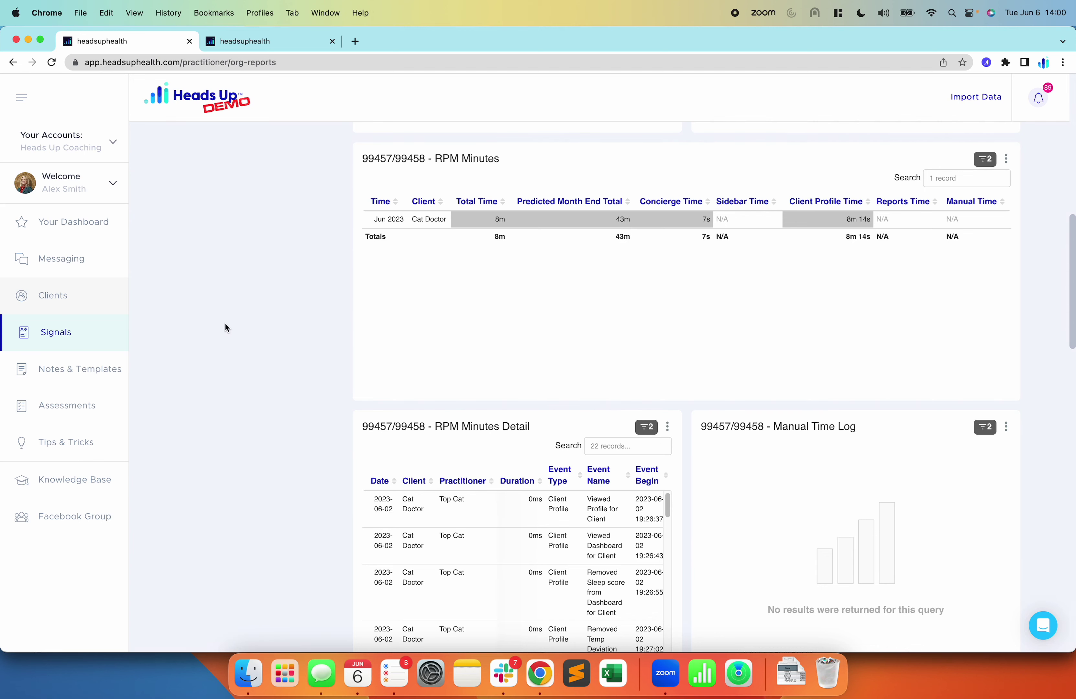
pyautogui.scroll(-3, 226, 328)
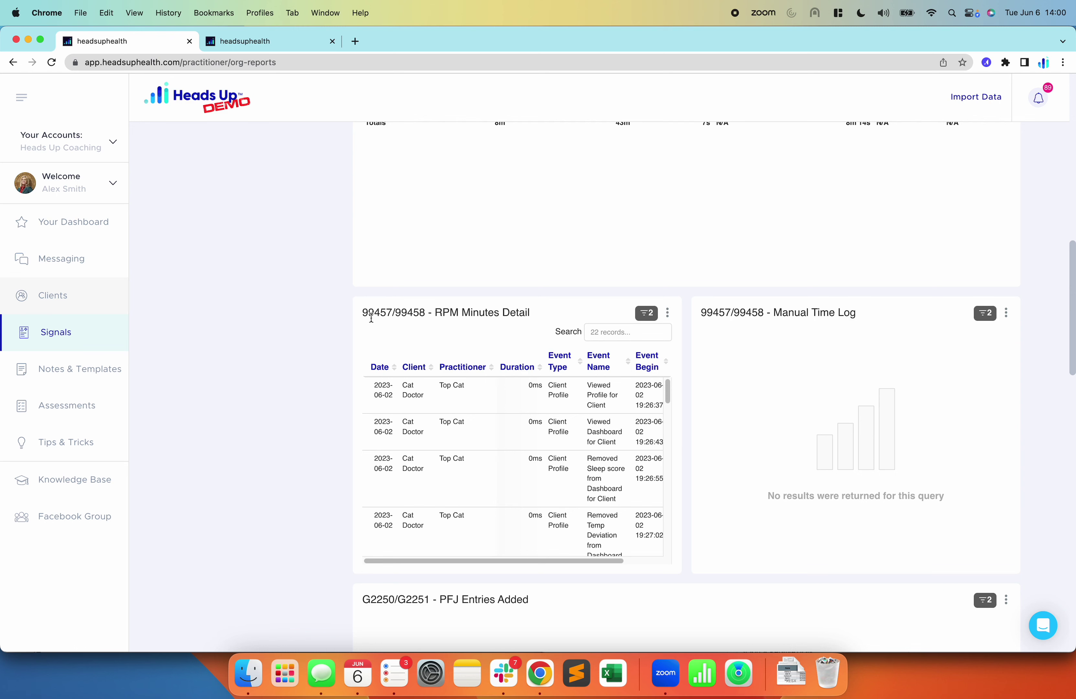
pyautogui.moveTo(371, 318); pyautogui.dragTo(547, 313)
pyautogui.click(547, 312)
pyautogui.click(668, 314)
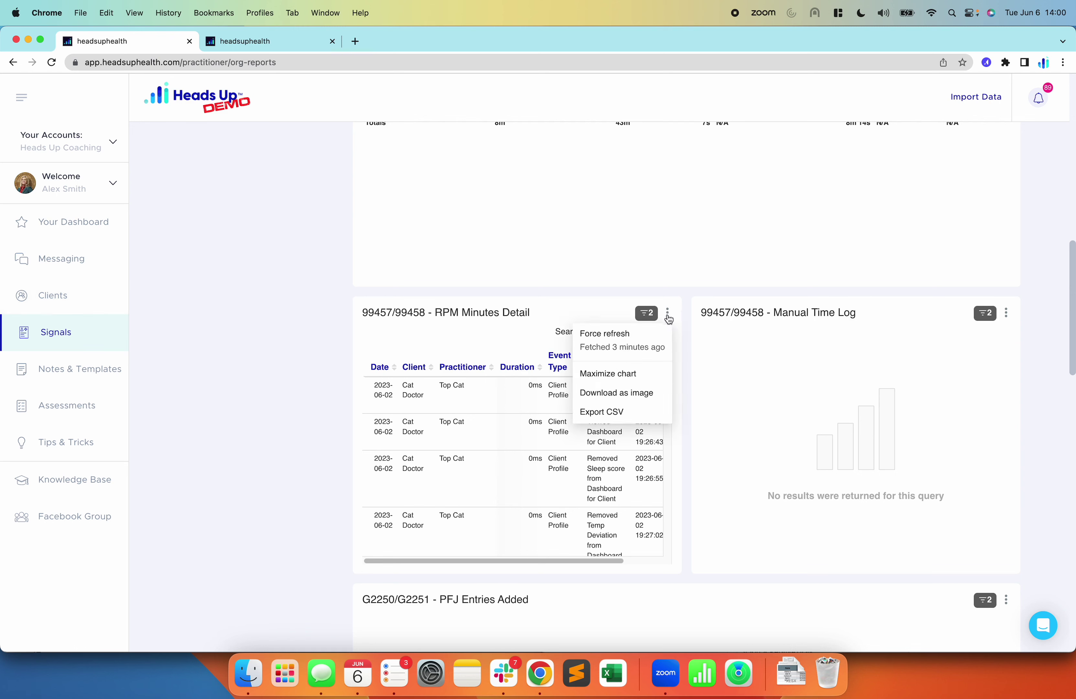
pyautogui.click(639, 412)
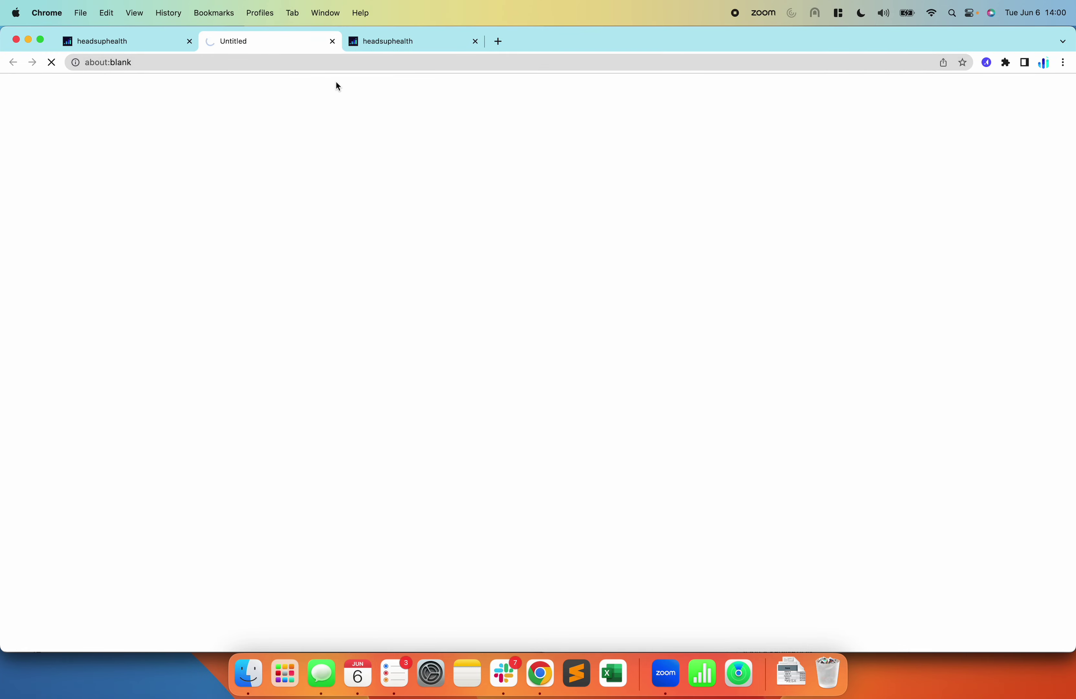
pyautogui.click(151, 42)
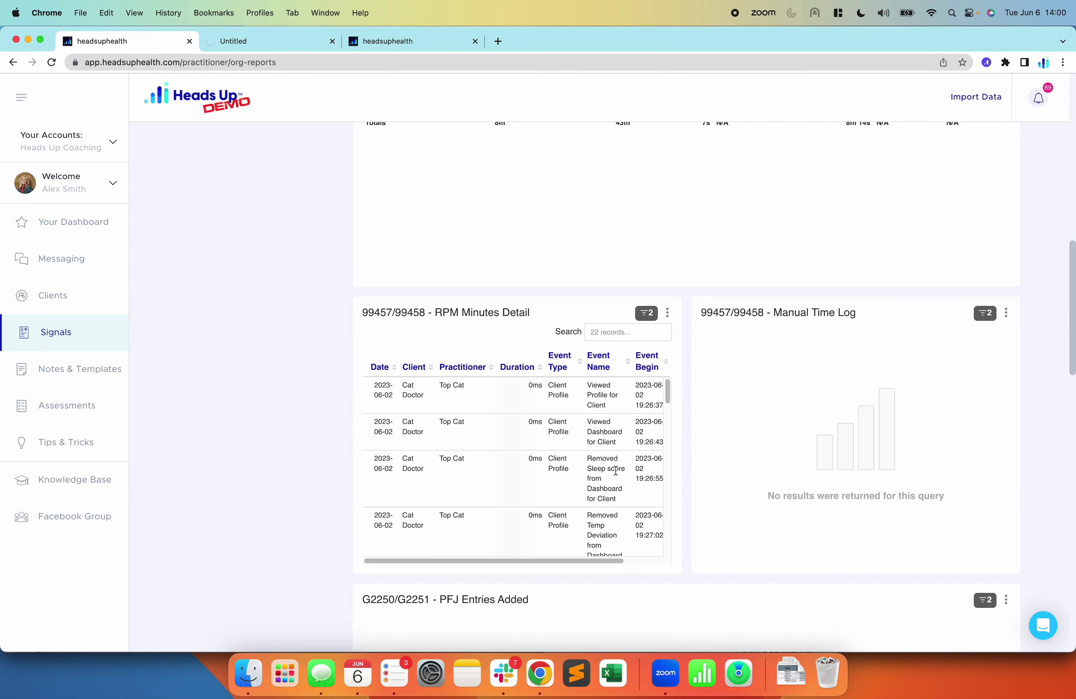
# Dismiss the finished download notice and collapse the filters of the RPM Billing Data report.
pyautogui.scroll(-1, 330, 414)
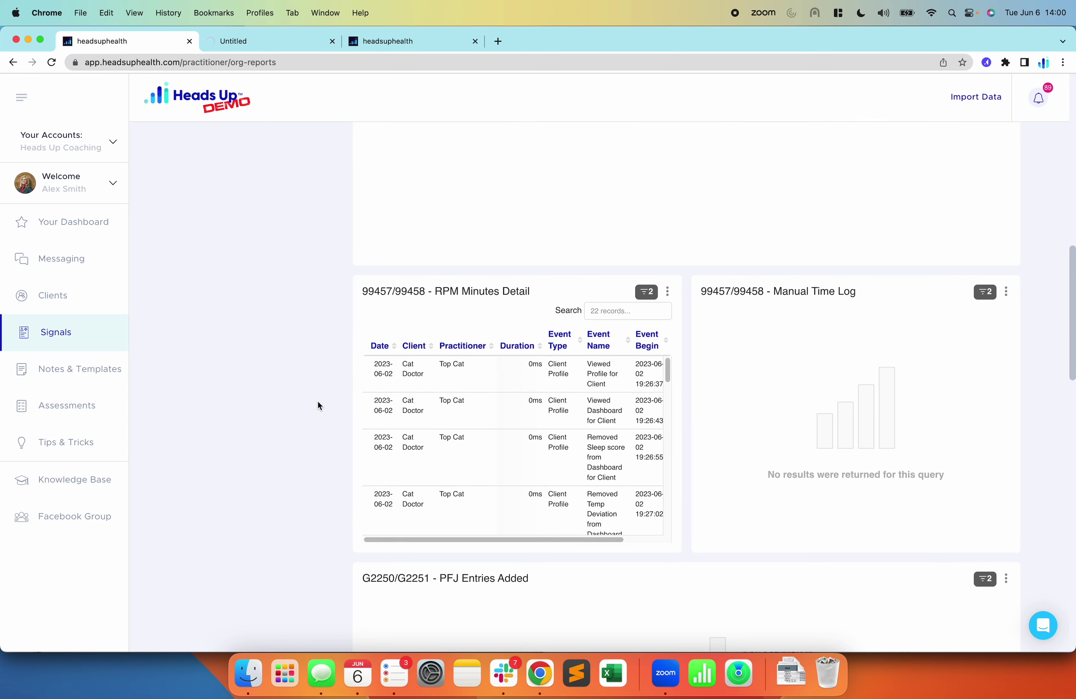
pyautogui.scroll(10, 317, 401)
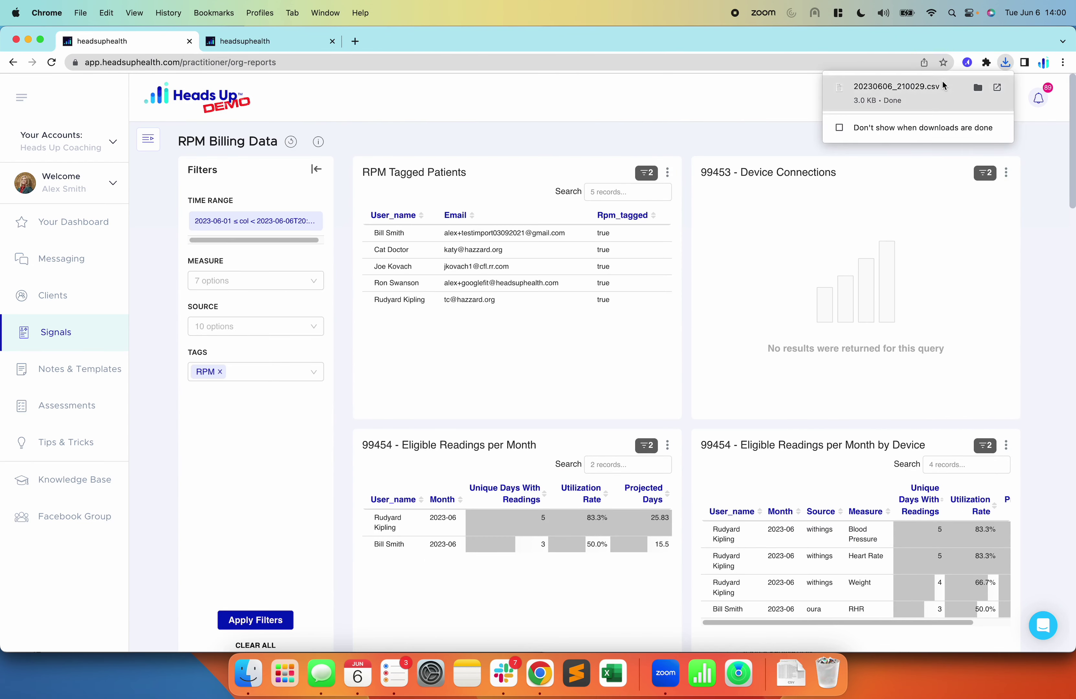
pyautogui.click(411, 117)
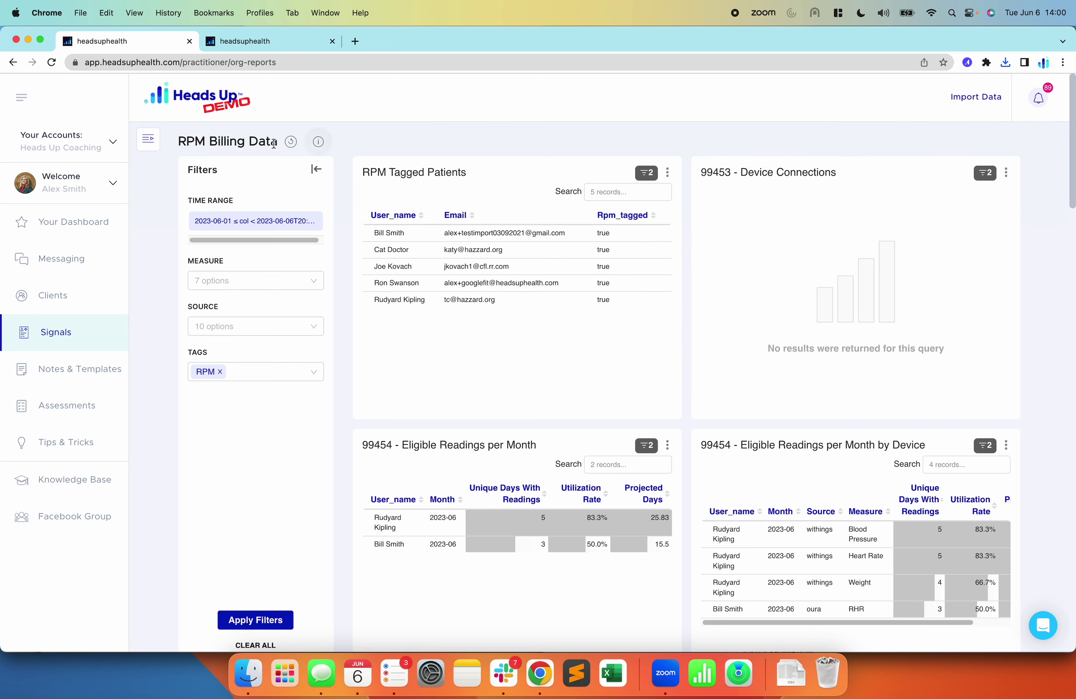
pyautogui.click(317, 171)
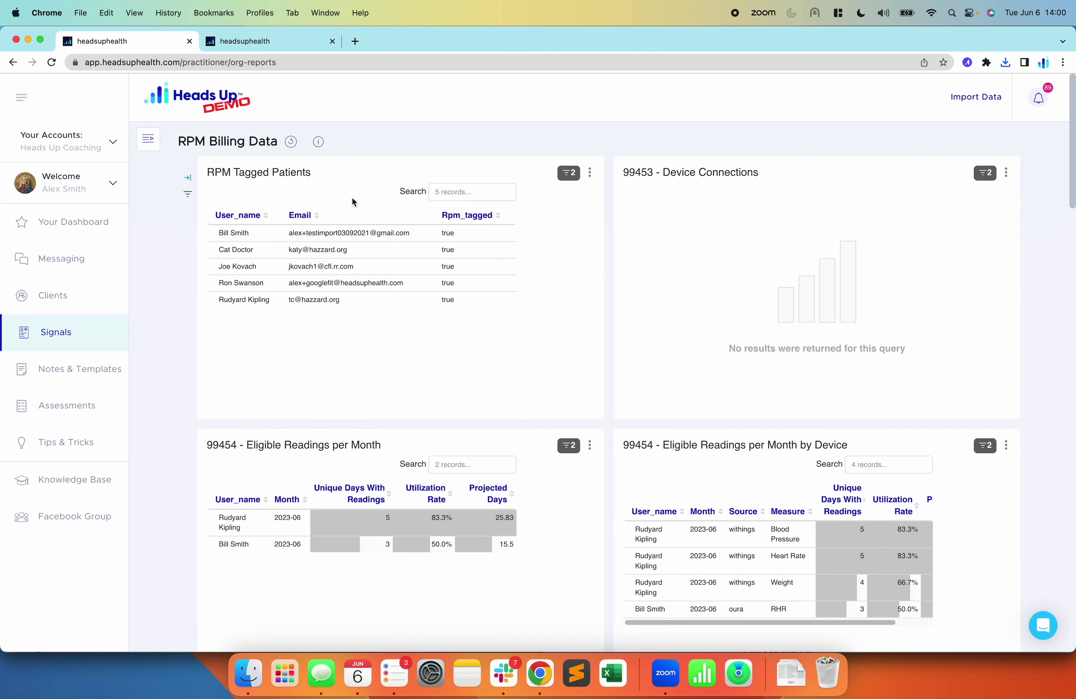